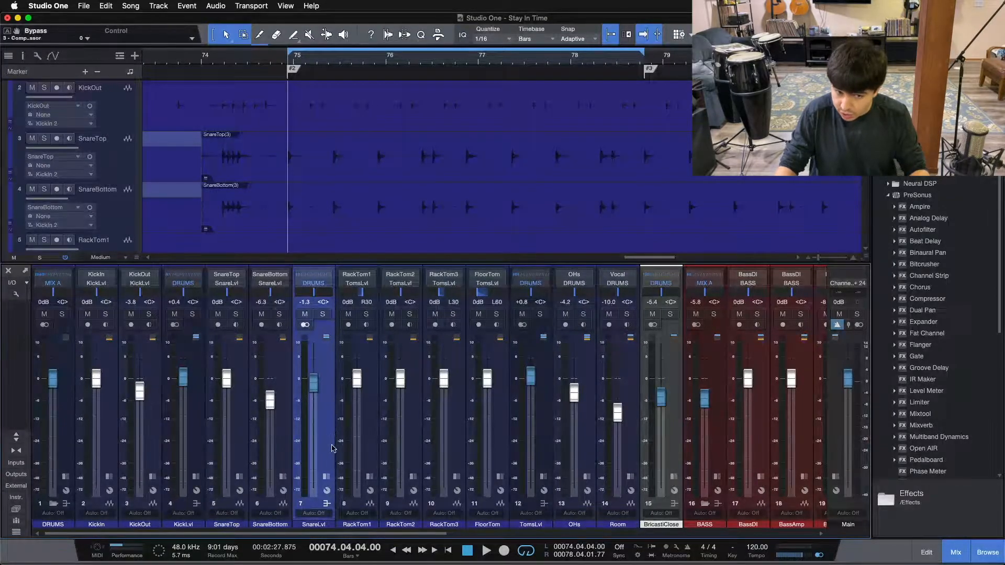
- Expand the SnareLvl channel to show its inserts and sends, and briefly toggle its solo
{"action": "left_click", "coordinate": [327, 476]}
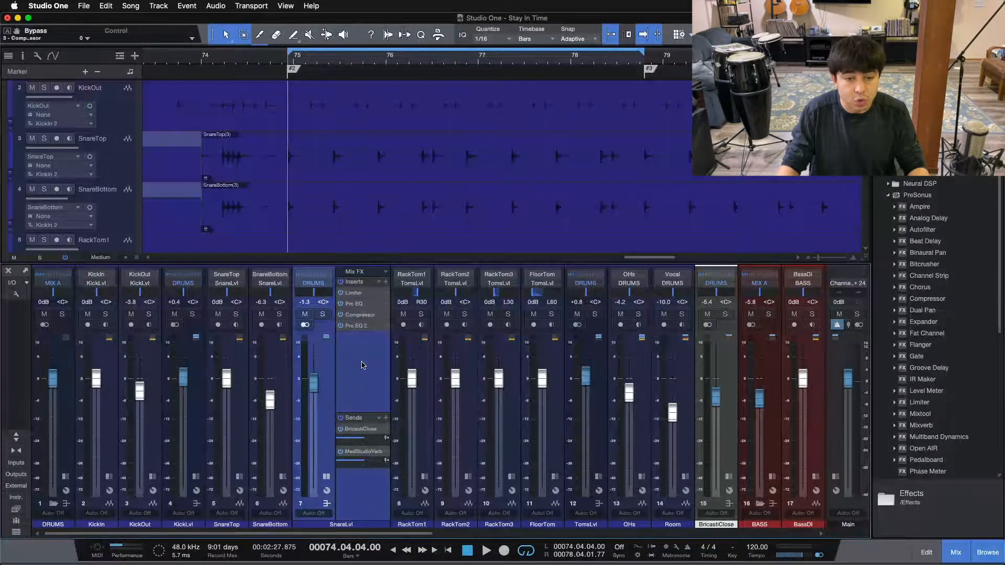
{"action": "left_click", "coordinate": [324, 314]}
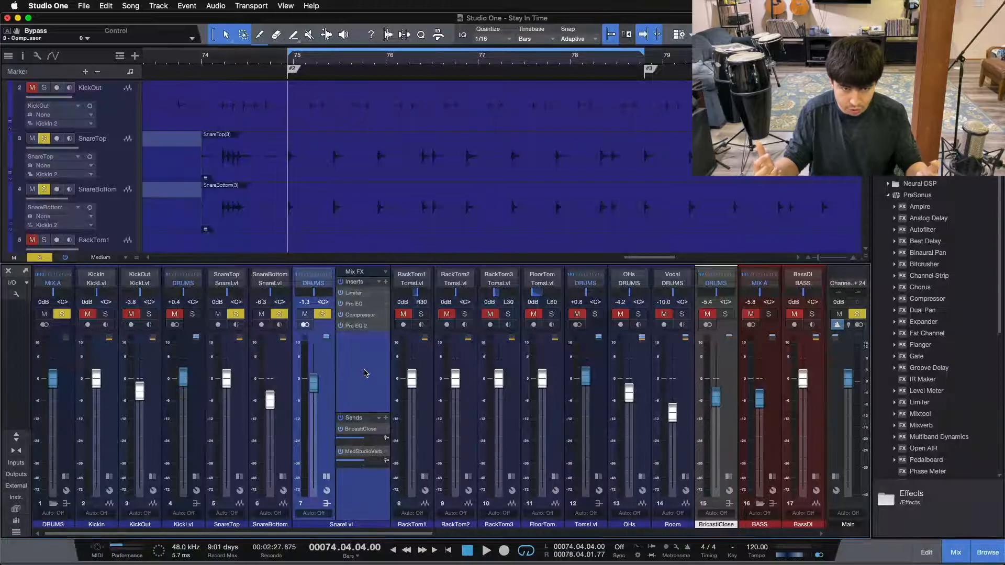
{"action": "key", "text": "s"}
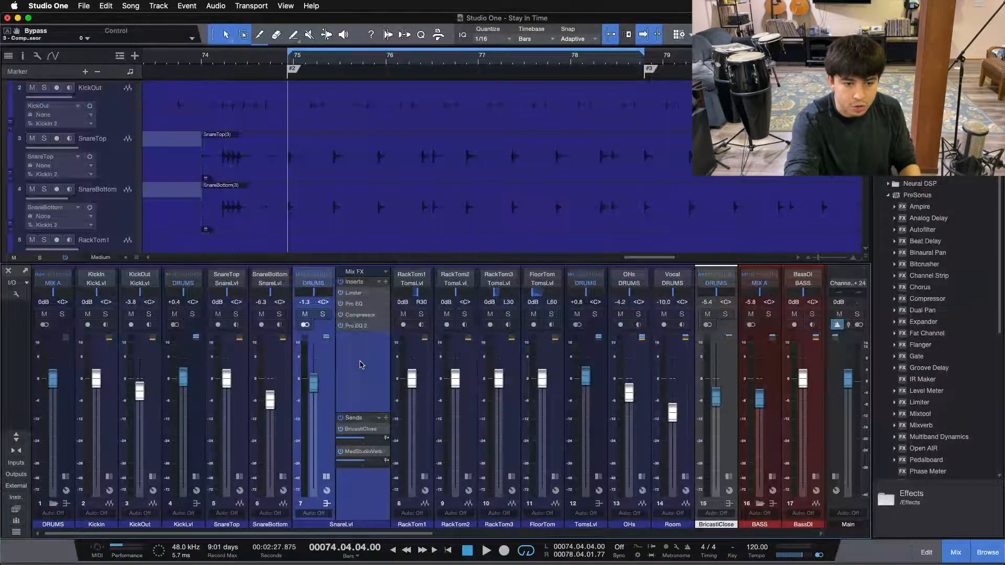
- Play the full mix, listen to the DRUMS bus soloed, and clear the solo
{"action": "key", "text": "space"}
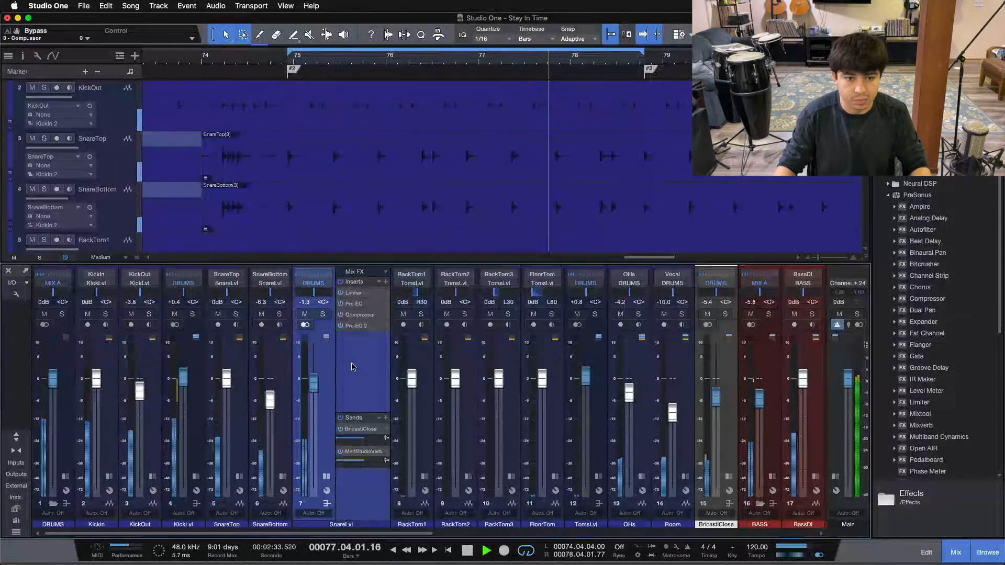
{"action": "left_click", "coordinate": [62, 314]}
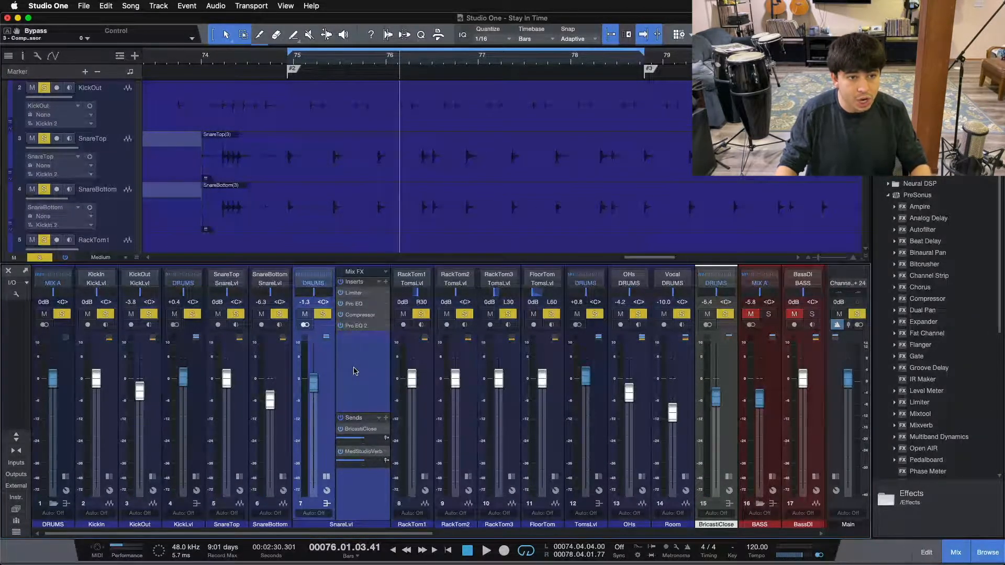
{"action": "key", "text": "shift+s"}
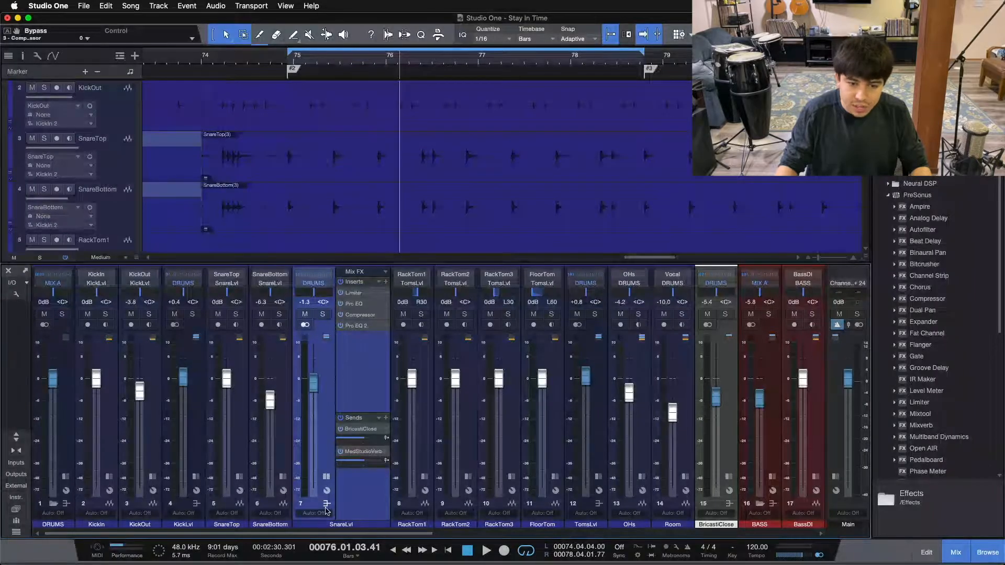
- Open the existing Compressor on the SnareLvl channel and solo that channel
{"action": "left_click", "coordinate": [327, 477]}
{"action": "left_click", "coordinate": [327, 478]}
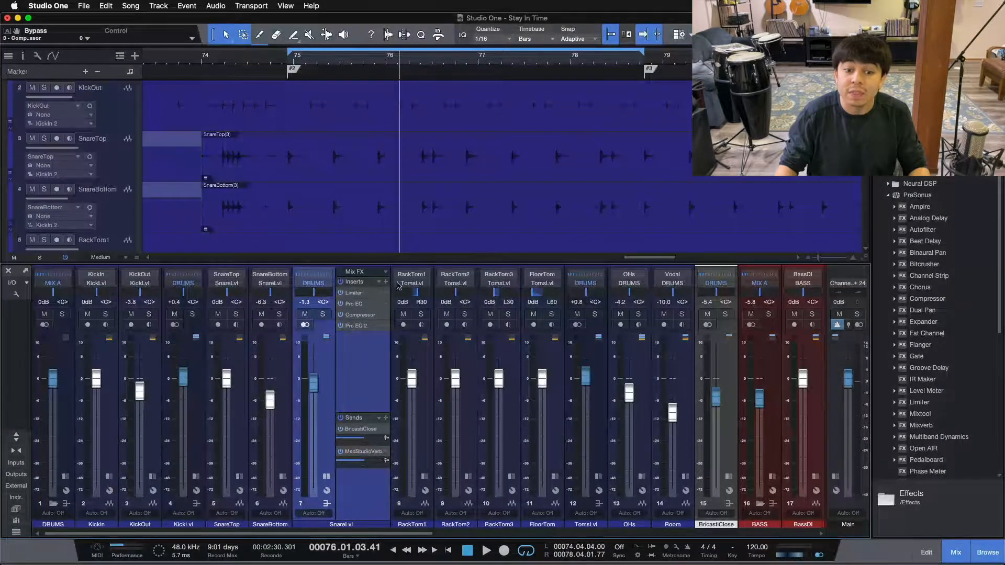
{"action": "left_click", "coordinate": [360, 315]}
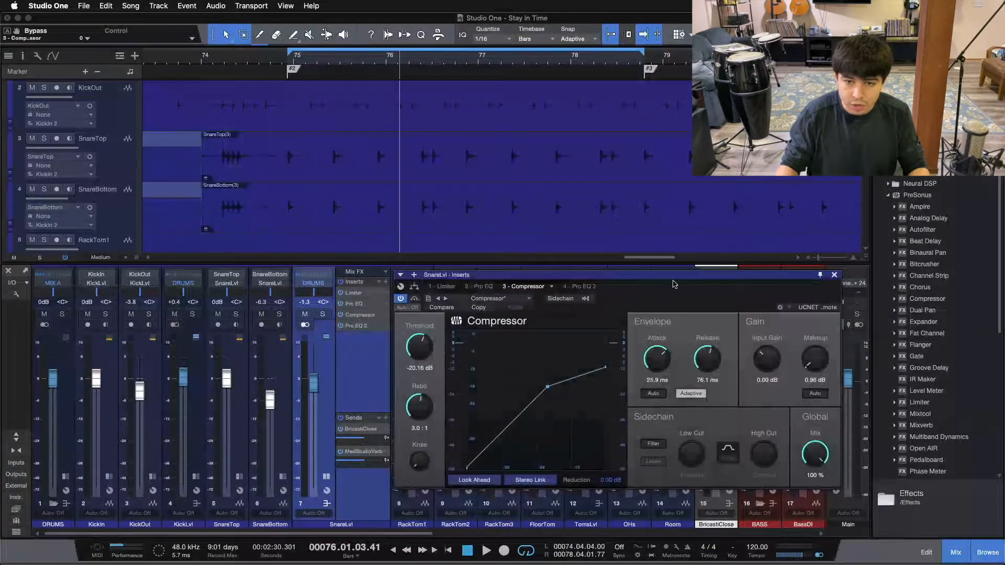
{"action": "left_click_drag", "start_coordinate": [690, 281], "coordinate": [706, 276]}
{"action": "left_click", "coordinate": [323, 314]}
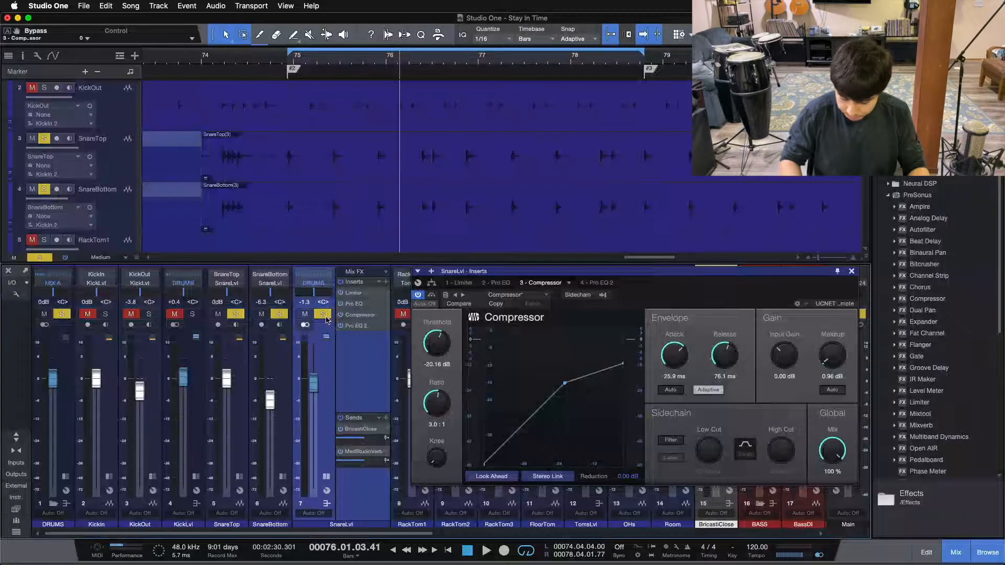
{"action": "left_click_drag", "start_coordinate": [689, 304], "coordinate": [671, 305]}
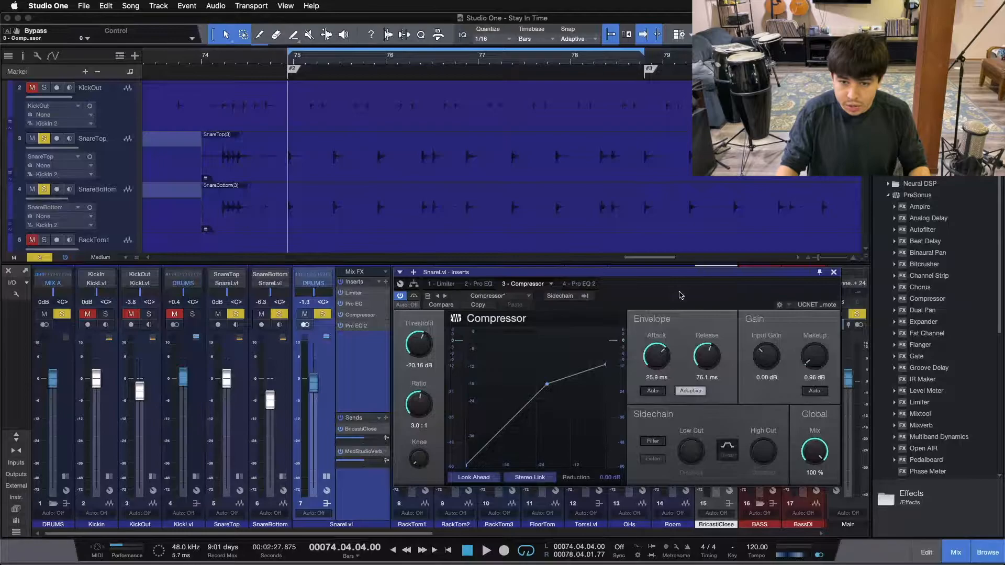
{"action": "left_click_drag", "start_coordinate": [679, 295], "coordinate": [680, 296]}
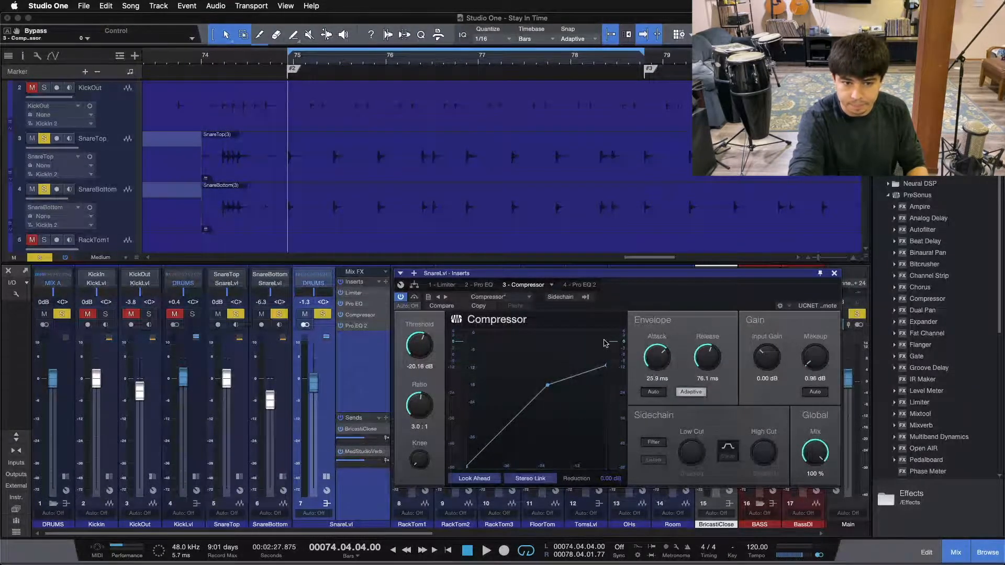
- Play the soloed snare and compare its sound with the Compressor active and bypassed
{"action": "key", "text": "space"}
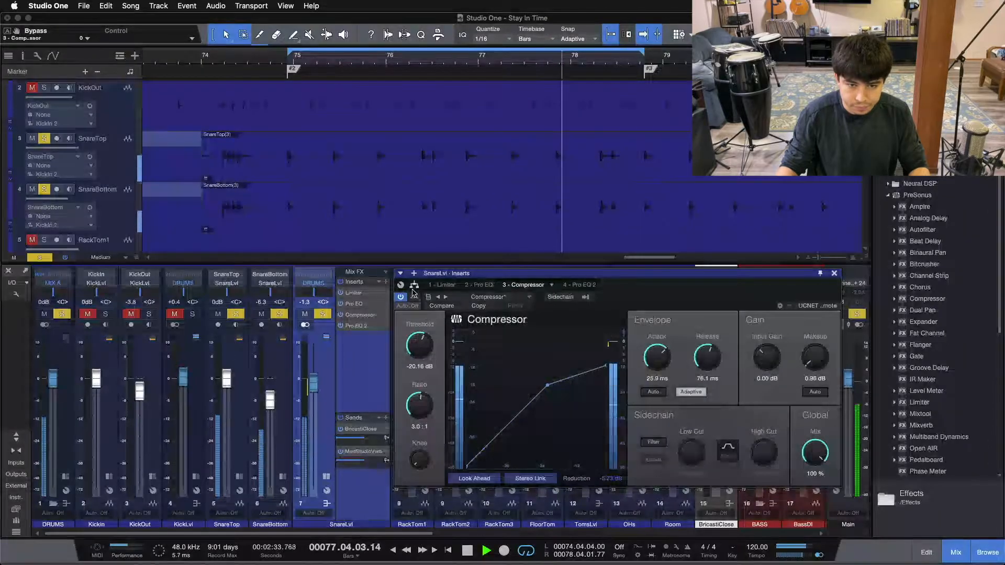
{"action": "left_click", "coordinate": [415, 297]}
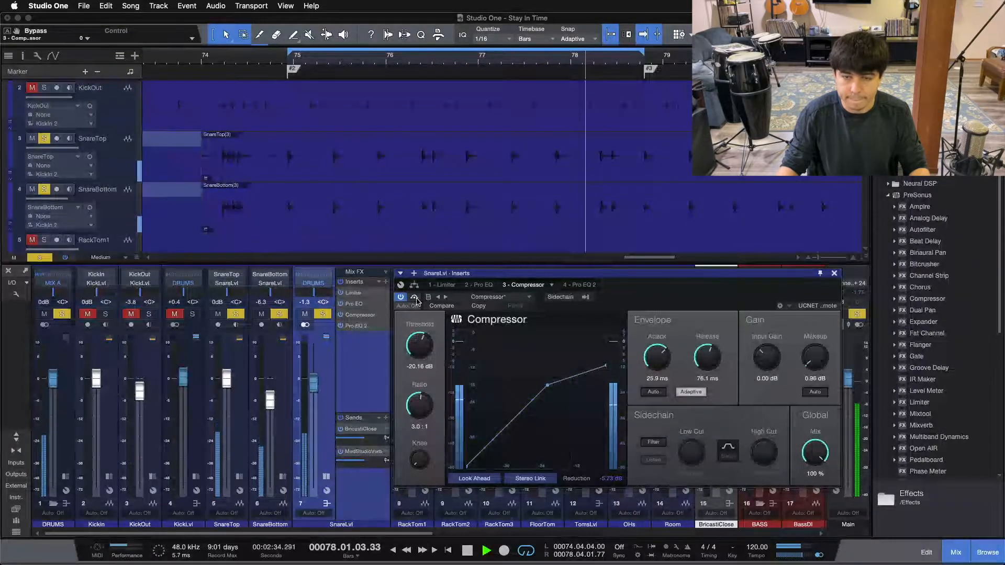
{"action": "left_click", "coordinate": [414, 297]}
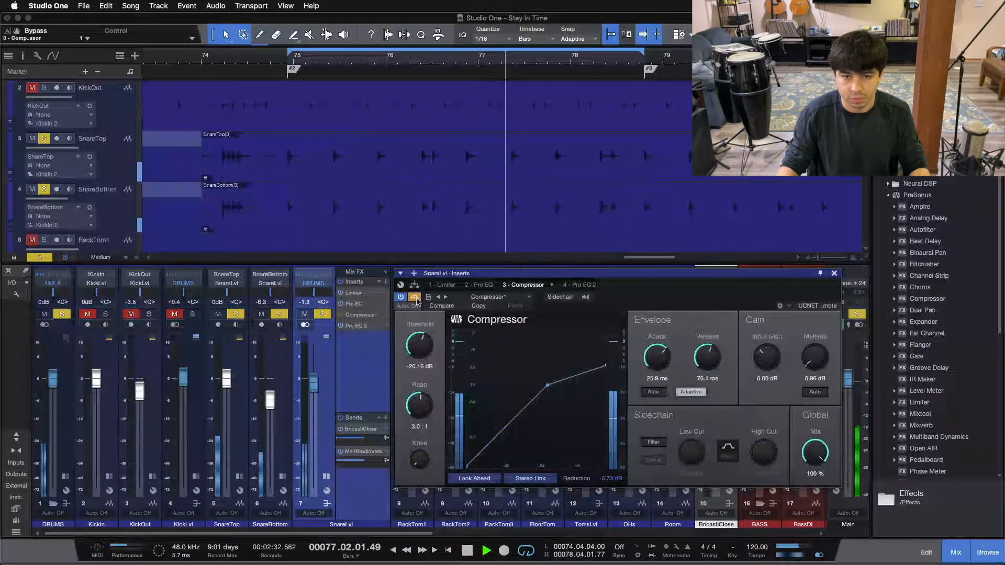
{"action": "left_click", "coordinate": [413, 298]}
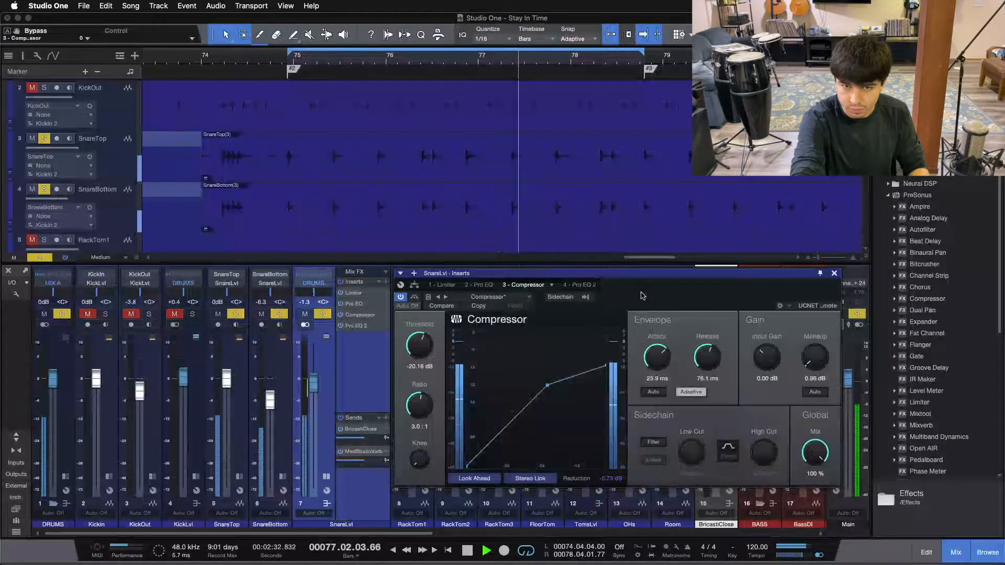
{"action": "key", "text": "space"}
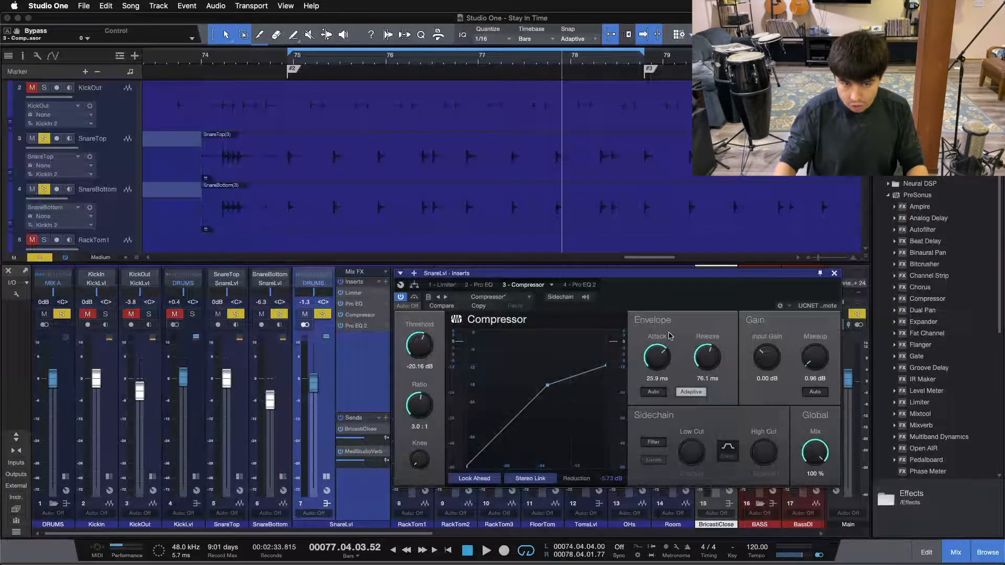
- Replay the snare from the loop start with the Compressor bypassed, and repeatedly toggle the bypass to compare both states
{"action": "left_click", "coordinate": [414, 297]}
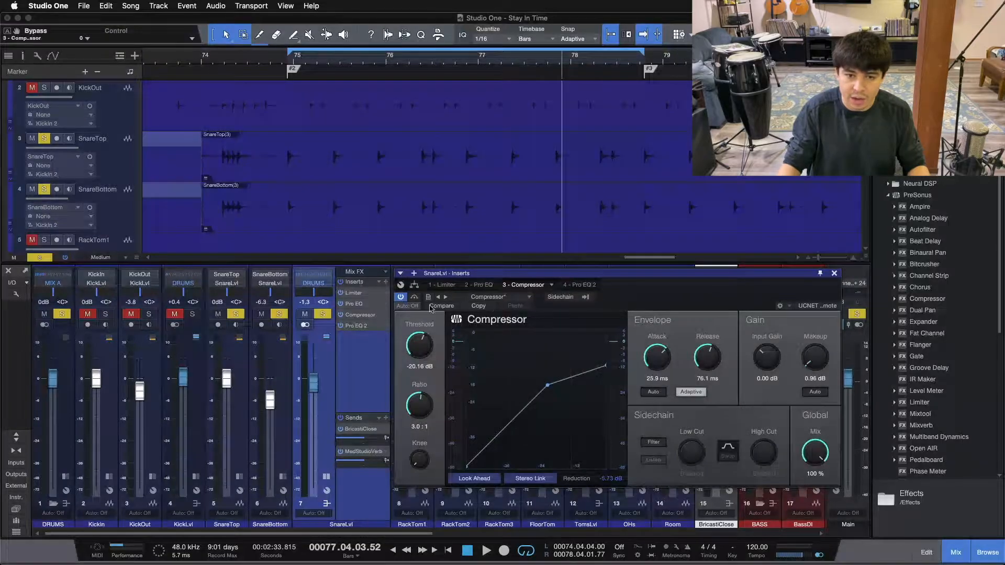
{"action": "key", "text": "KP_1"}
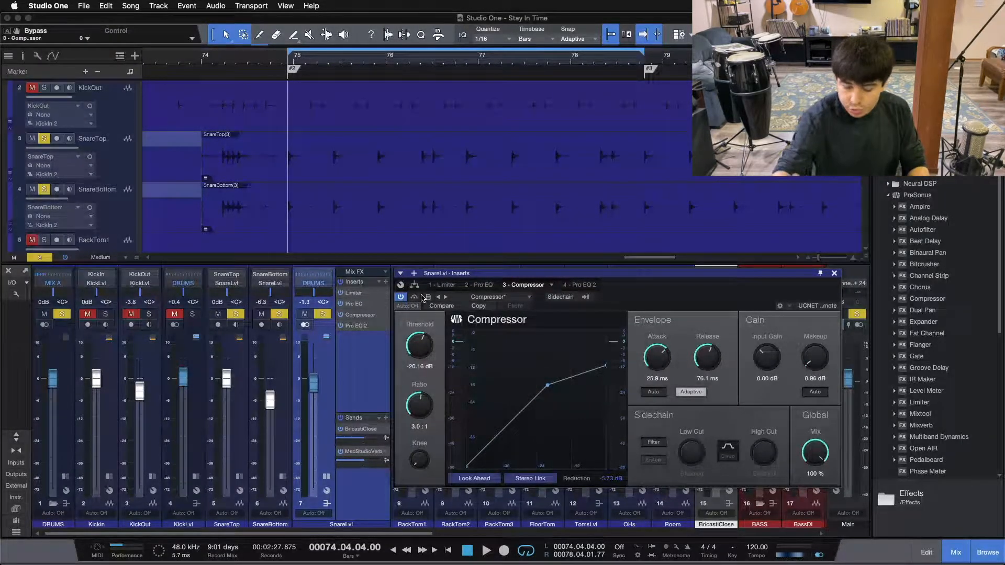
{"action": "left_click", "coordinate": [413, 298]}
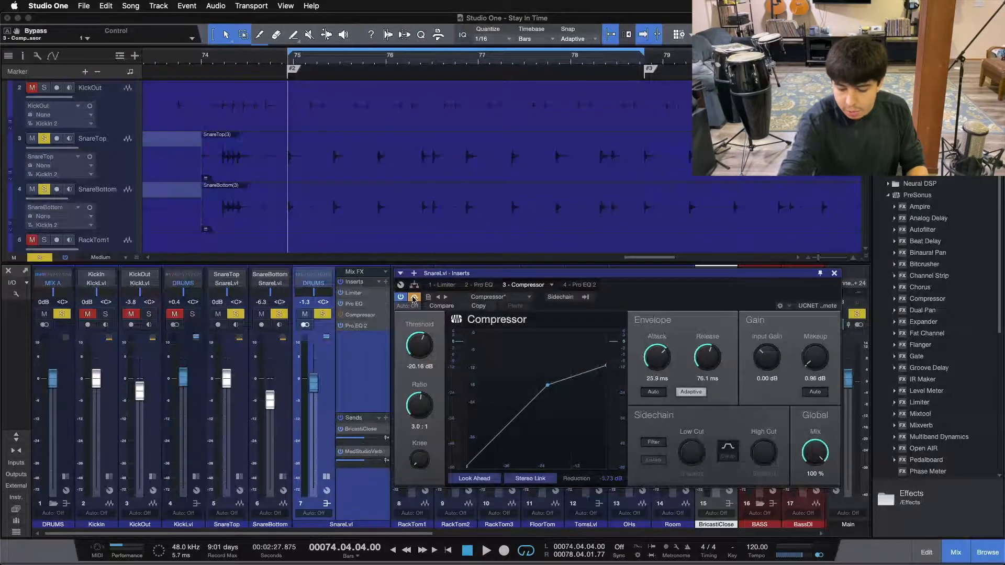
{"action": "key", "text": "space"}
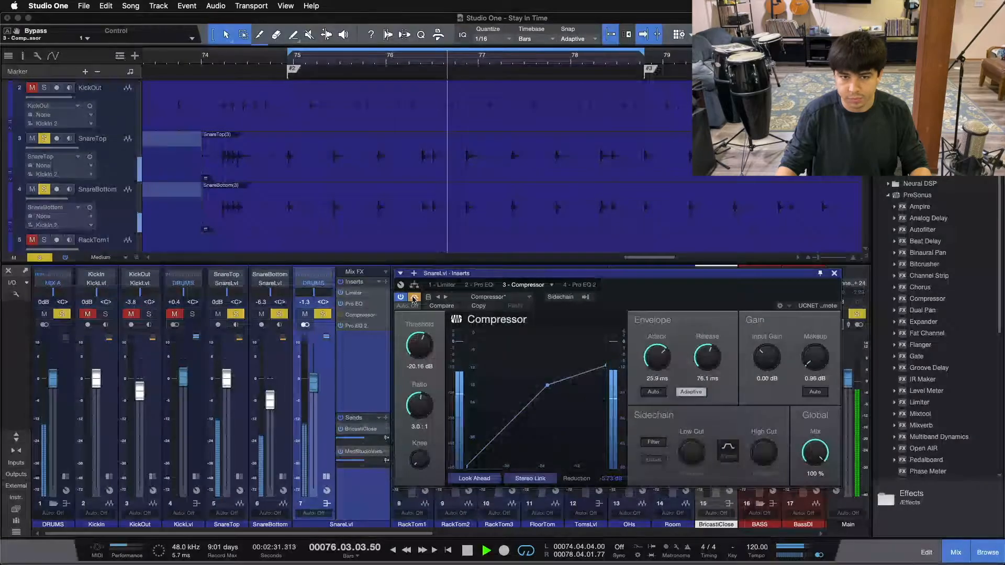
{"action": "left_click", "coordinate": [414, 298]}
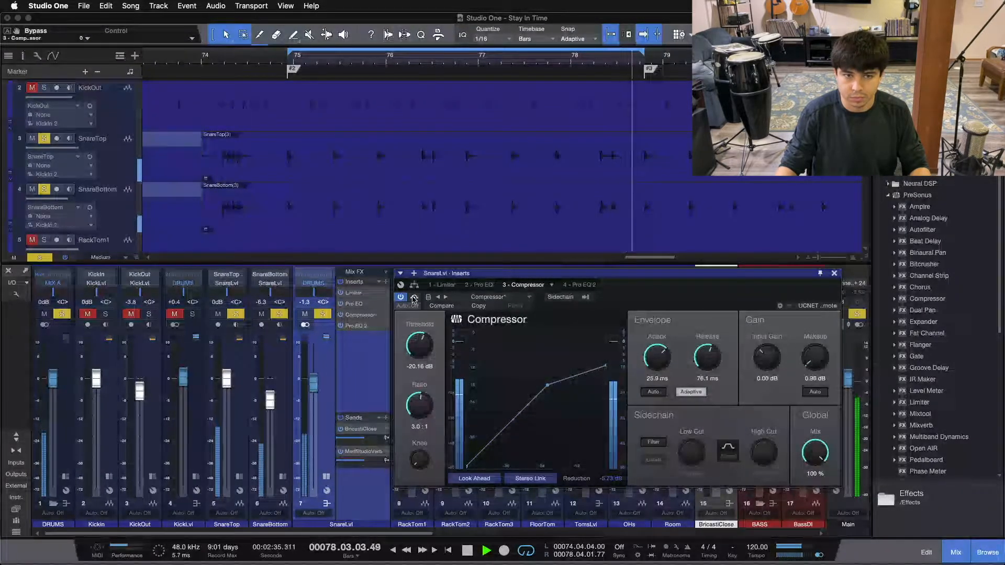
{"action": "left_click", "coordinate": [414, 297]}
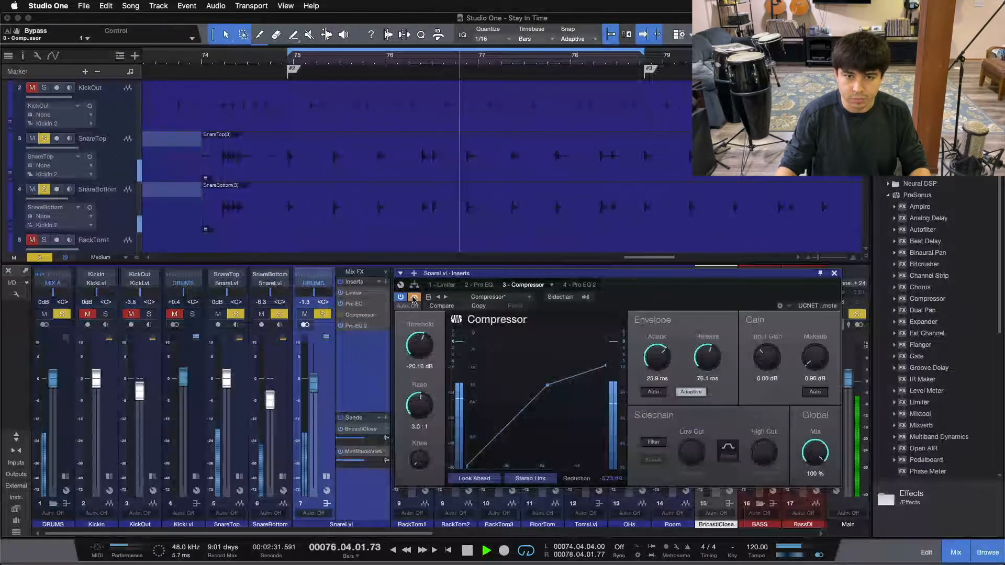
{"action": "left_click", "coordinate": [414, 297]}
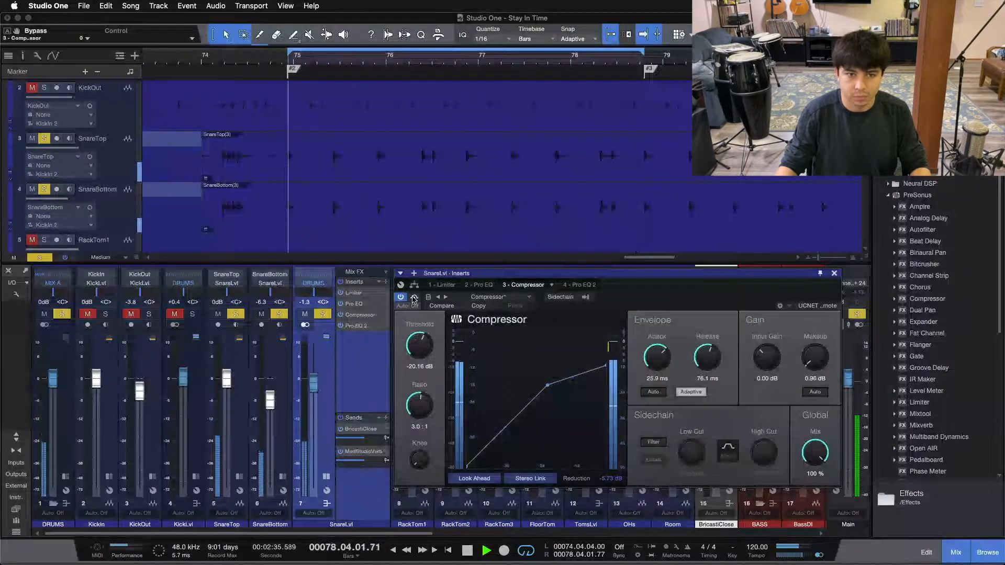
{"action": "left_click", "coordinate": [414, 297]}
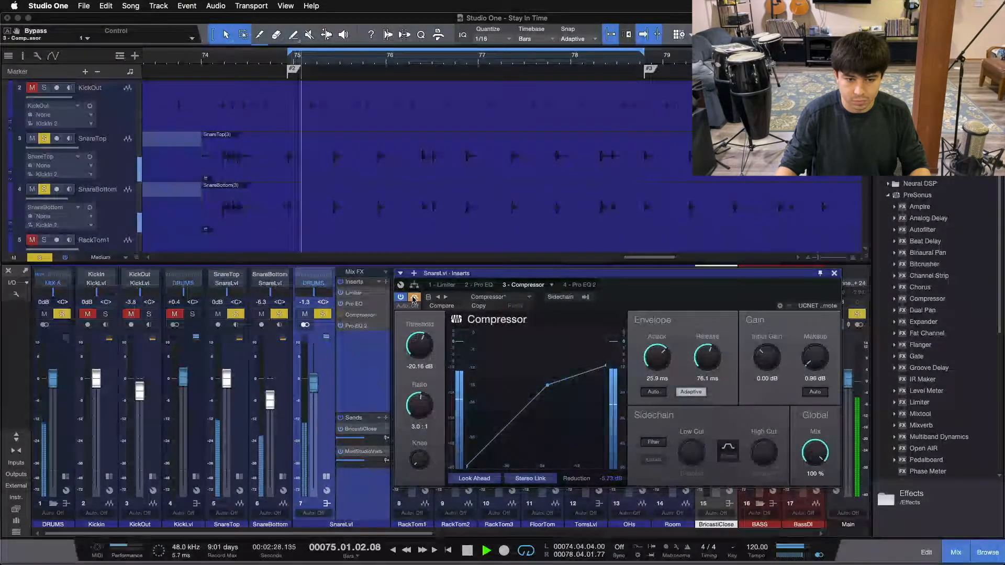
{"action": "left_click", "coordinate": [413, 298]}
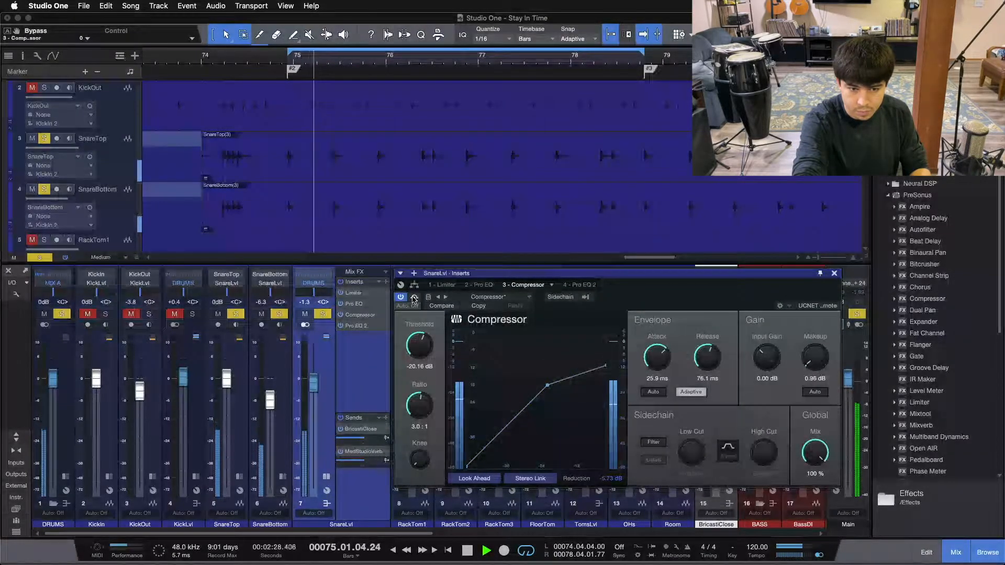
{"action": "key", "text": "space"}
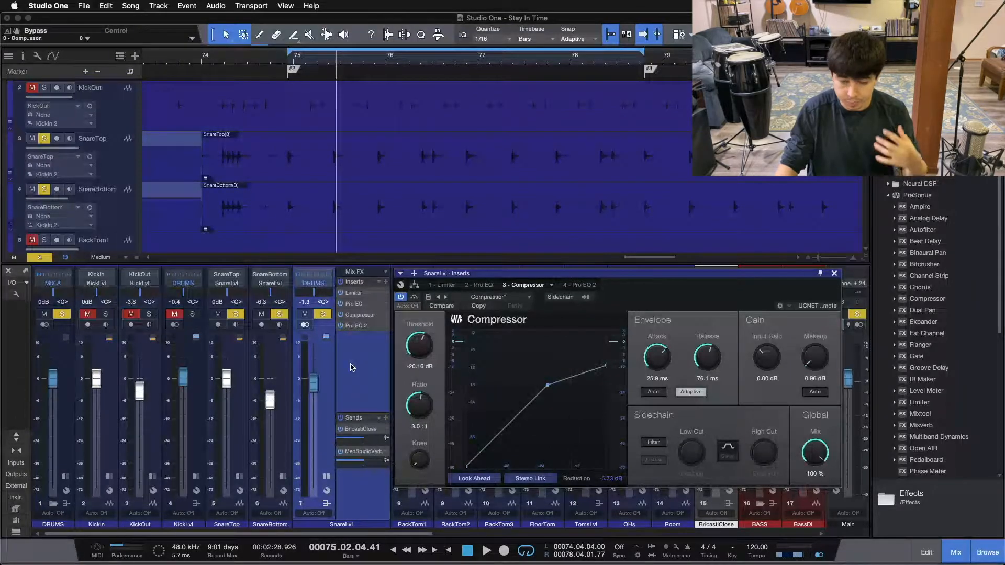
- Clear the snare solo and close the Compressor's window
{"action": "left_click", "coordinate": [193, 315]}
{"action": "left_click", "coordinate": [193, 315]}
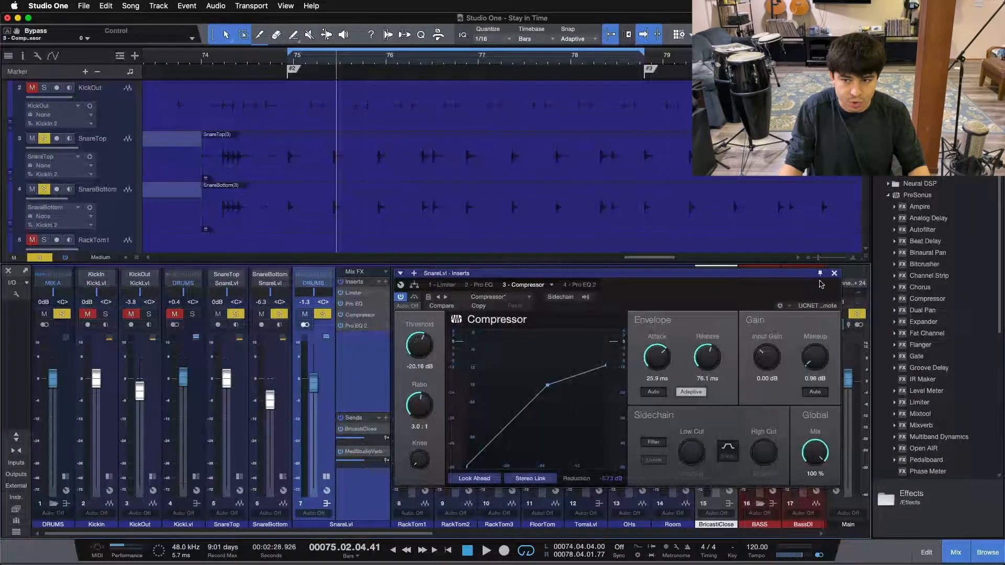
{"action": "key", "text": "s"}
{"action": "left_click", "coordinate": [834, 273]}
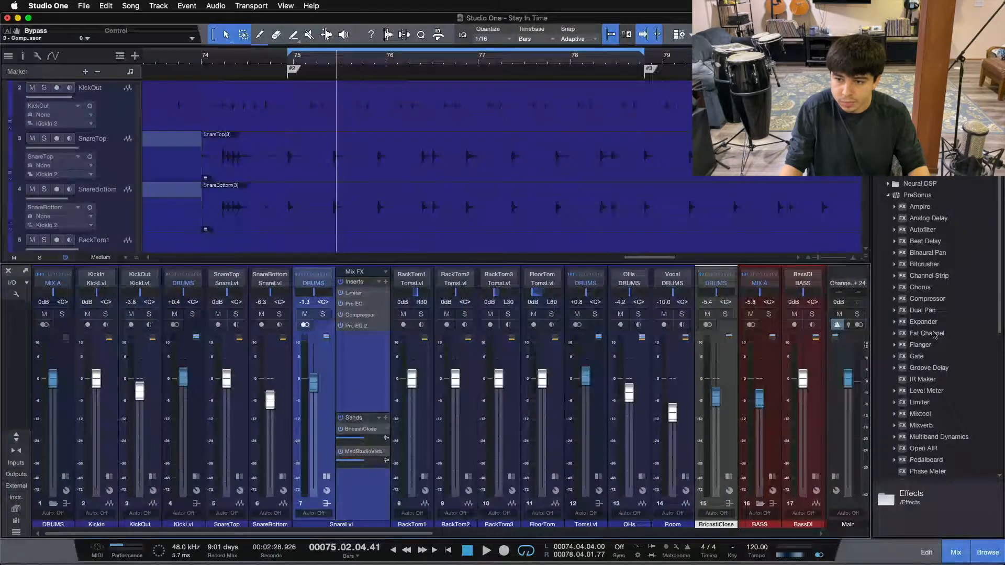
- Add a second Compressor to SnareLvl directly after the existing one, disable the existing one, and return to the loop start
{"action": "left_click", "coordinate": [942, 300]}
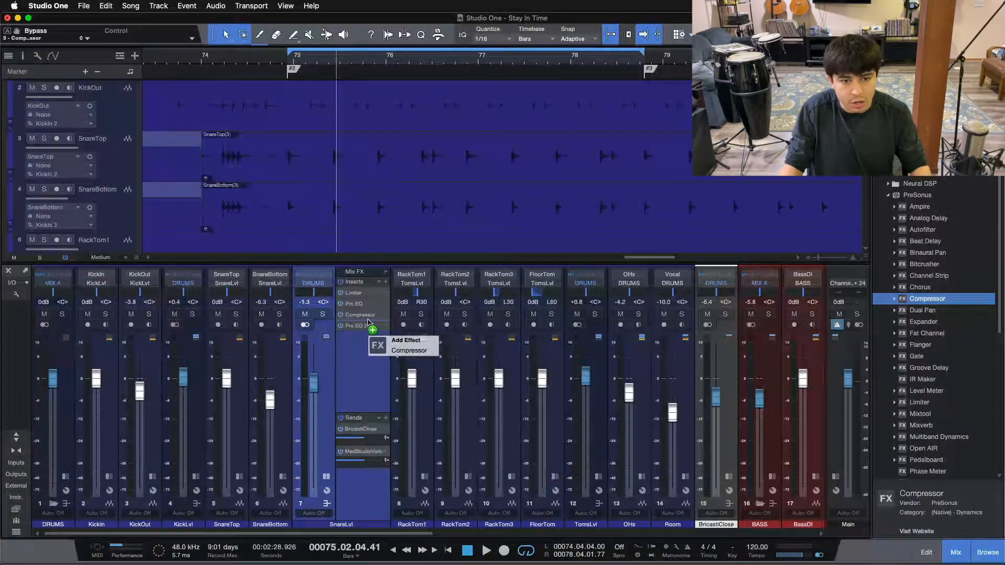
{"action": "left_click_drag", "start_coordinate": [358, 324], "coordinate": [358, 323]}
{"action": "left_click", "coordinate": [340, 316]}
{"action": "key", "text": "KP_1"}
{"action": "mouse_move", "coordinate": [696, 306]}
{"action": "left_mouse_down"}
{"action": "mouse_move", "coordinate": [713, 215]}
{"action": "mouse_move", "coordinate": [712, 276]}
{"action": "mouse_move", "coordinate": [700, 294]}
{"action": "left_mouse_up"}
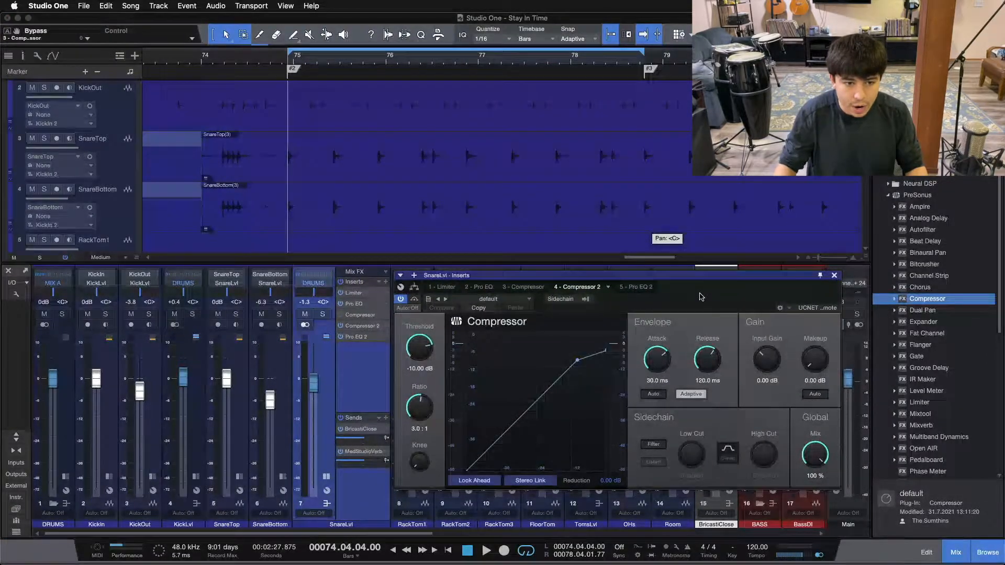
- Solo SnareLvl and, during playback, set the new Compressor's threshold to -21.12 dB
{"action": "left_click", "coordinate": [322, 317]}
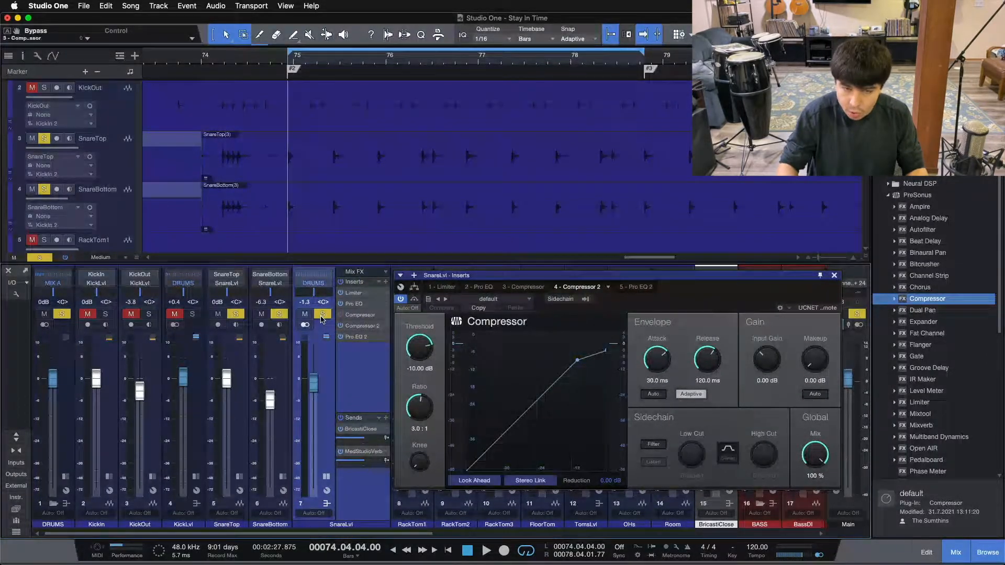
{"action": "mouse_move", "coordinate": [703, 297]}
{"action": "left_mouse_down"}
{"action": "mouse_move", "coordinate": [683, 305]}
{"action": "mouse_move", "coordinate": [701, 306]}
{"action": "left_mouse_up"}
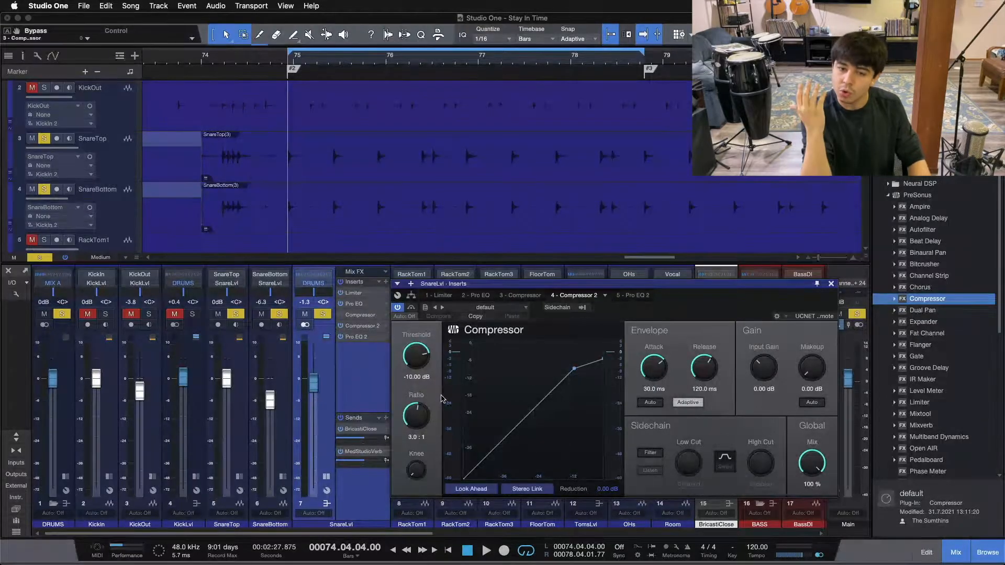
{"action": "key", "text": "space"}
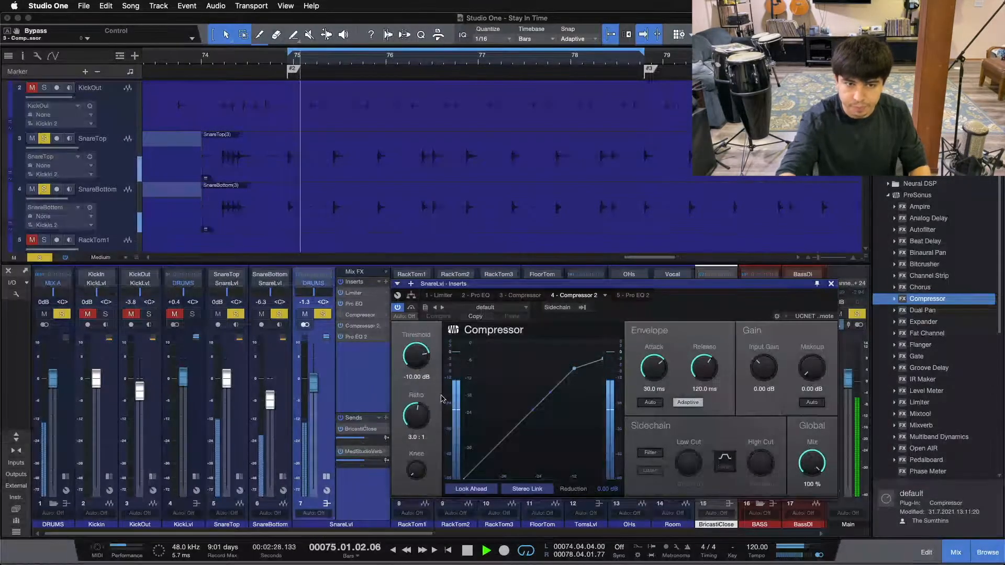
{"action": "left_click_drag", "start_coordinate": [417, 356], "coordinate": [418, 359]}
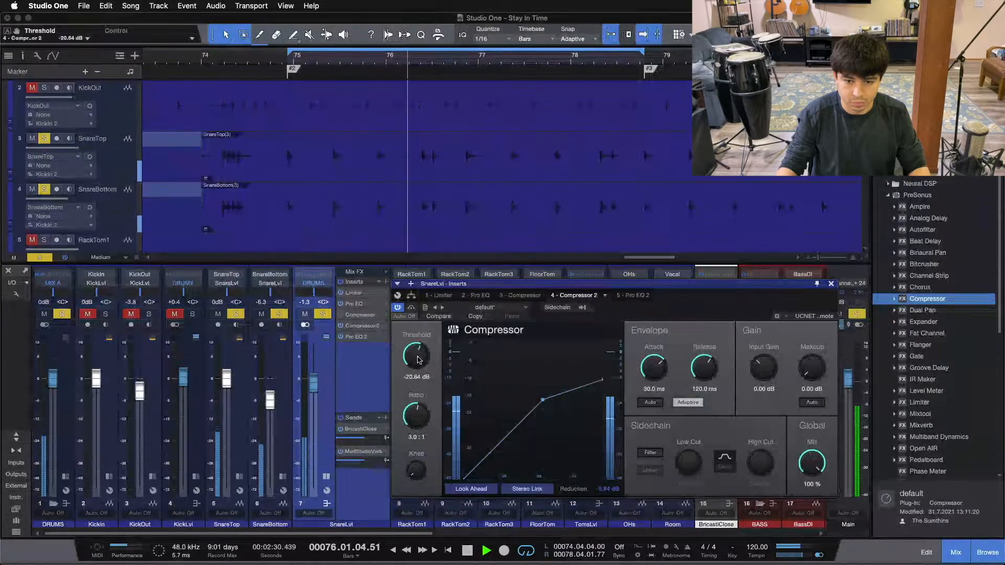
{"action": "scroll", "coordinate": [418, 359], "scroll_direction": "down", "scroll_amount": 1}
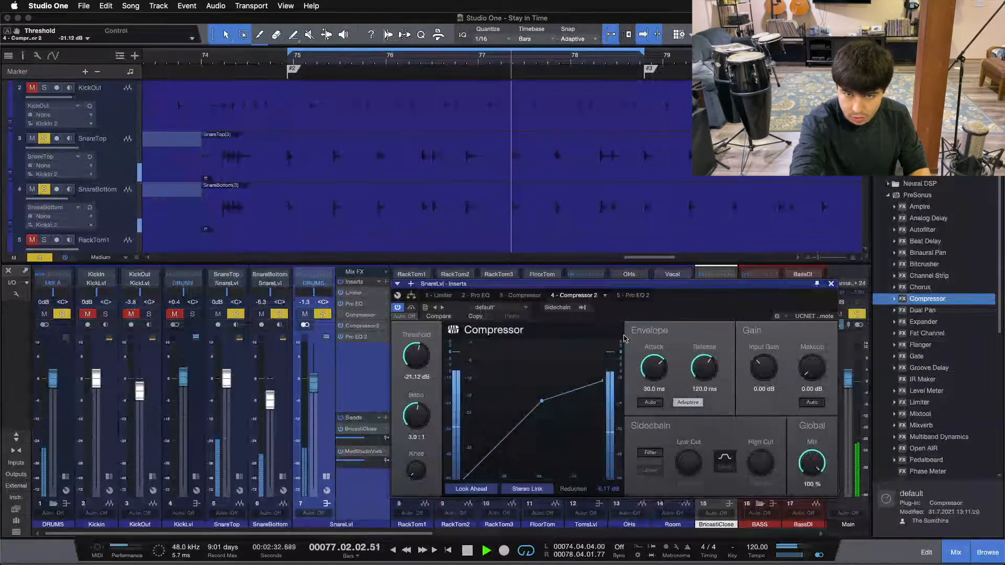
- Replay the soloed snare from the loop start and set the new Compressor's attack to 25.9 ms
{"action": "key", "text": "space"}
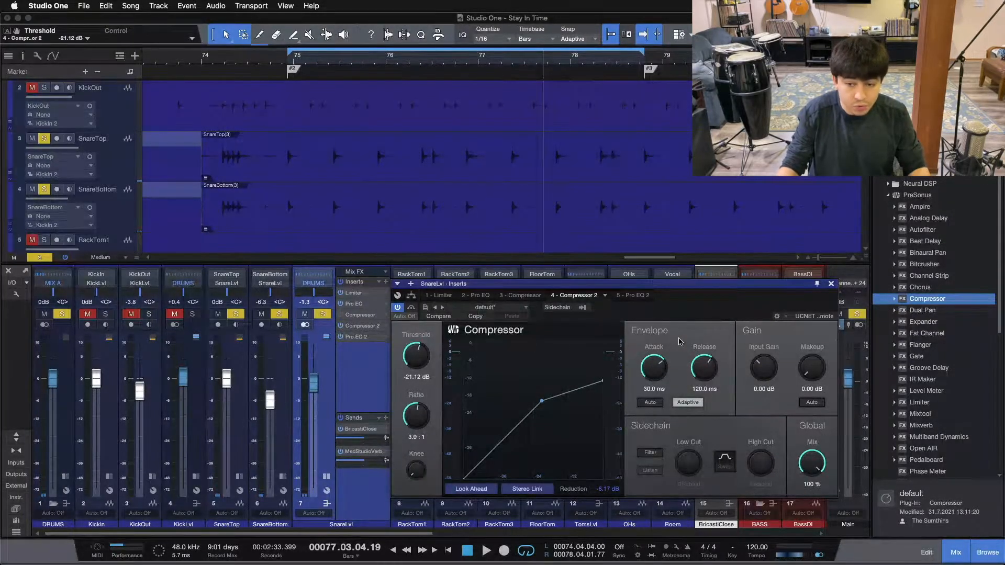
{"action": "mouse_move", "coordinate": [704, 307]}
{"action": "left_mouse_down"}
{"action": "mouse_move", "coordinate": [715, 289]}
{"action": "mouse_move", "coordinate": [722, 298]}
{"action": "mouse_move", "coordinate": [702, 293]}
{"action": "mouse_move", "coordinate": [708, 307]}
{"action": "mouse_move", "coordinate": [706, 297]}
{"action": "mouse_move", "coordinate": [716, 302]}
{"action": "mouse_move", "coordinate": [707, 298]}
{"action": "left_mouse_up"}
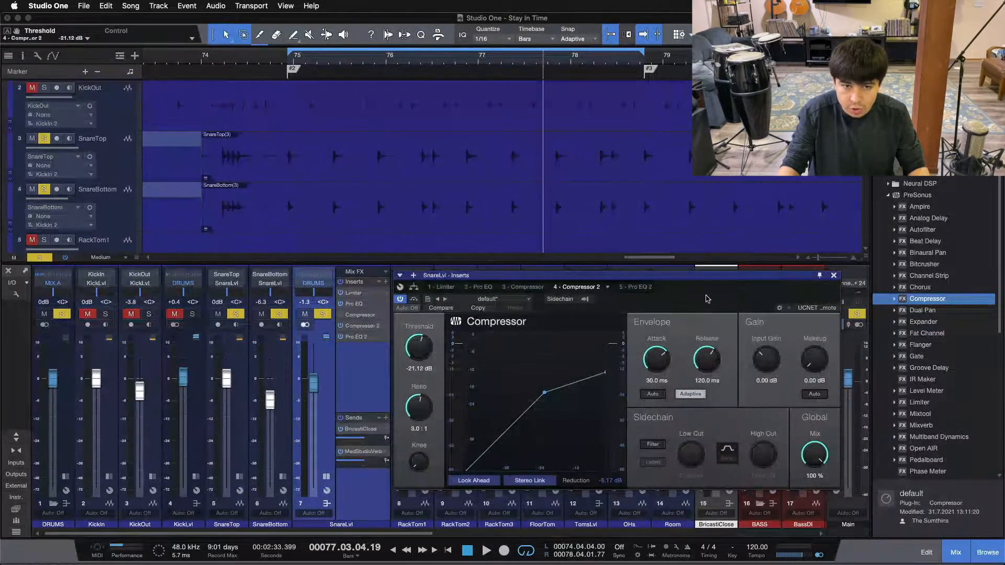
{"action": "key", "text": "space"}
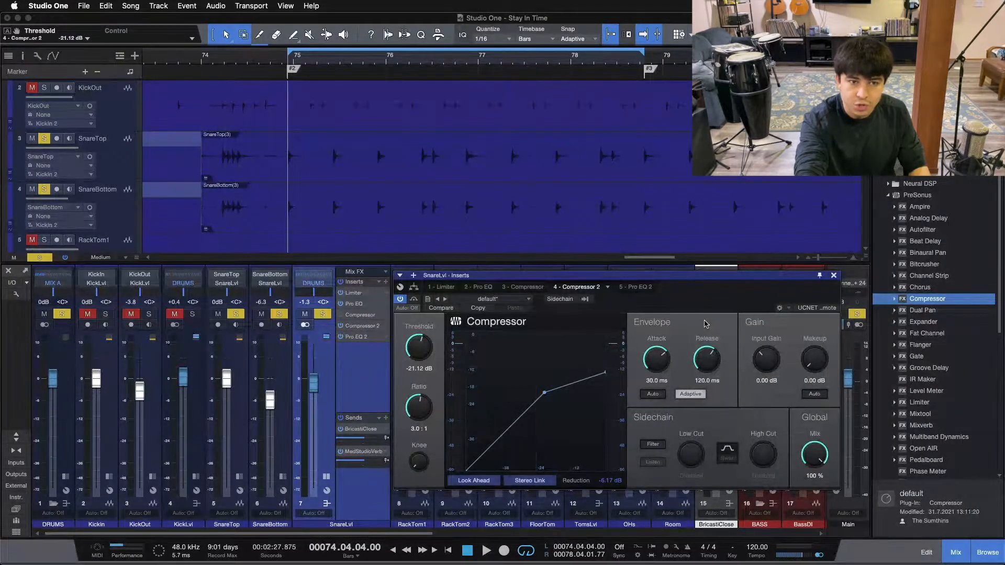
{"action": "key", "text": "space"}
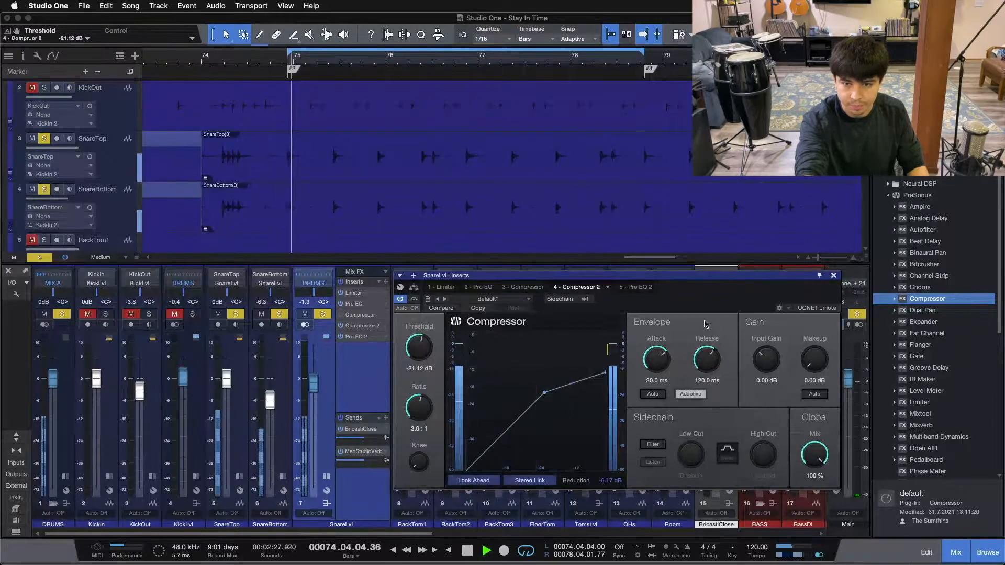
{"action": "left_click_drag", "start_coordinate": [658, 355], "coordinate": [657, 361]}
{"action": "scroll", "coordinate": [658, 361], "scroll_direction": "down", "scroll_amount": 2}
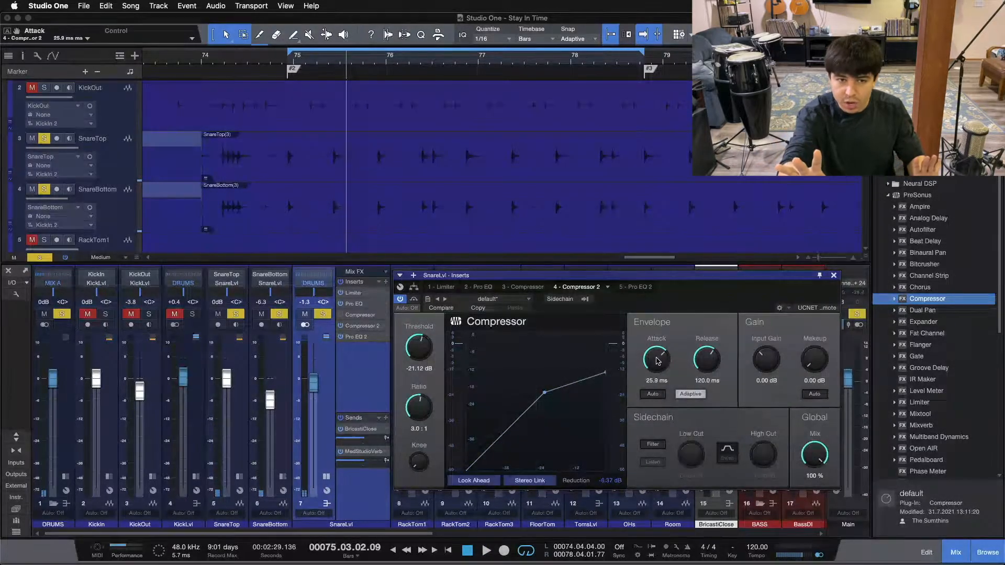
- Replay from the loop start and try a faster attack of 6.87 ms on the new Compressor
{"action": "key", "text": "KP_1"}
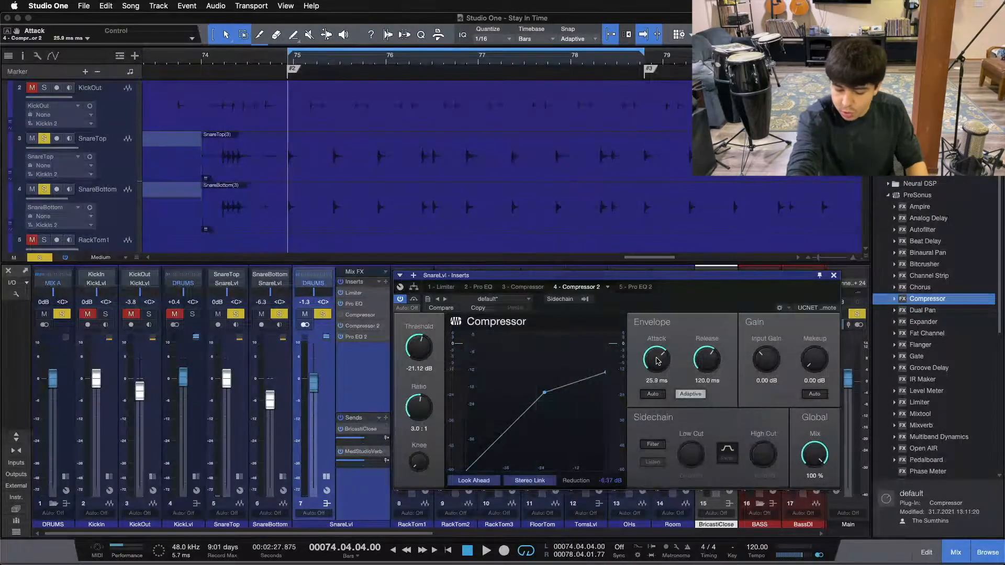
{"action": "key", "text": "space"}
{"action": "left_click_drag", "start_coordinate": [657, 361], "coordinate": [653, 359]}
{"action": "scroll", "coordinate": [654, 359], "scroll_direction": "down", "scroll_amount": 8}
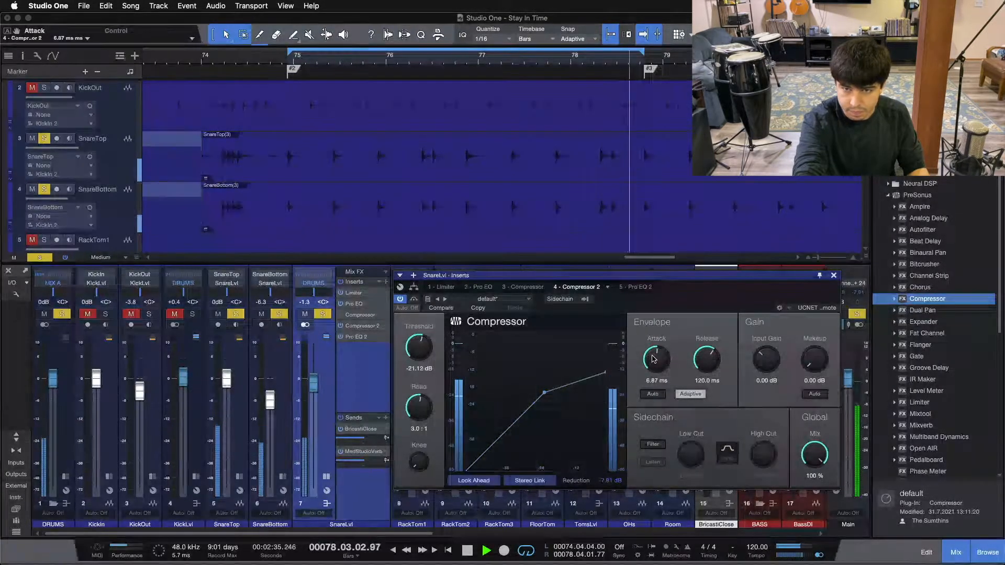
{"action": "key", "text": "space"}
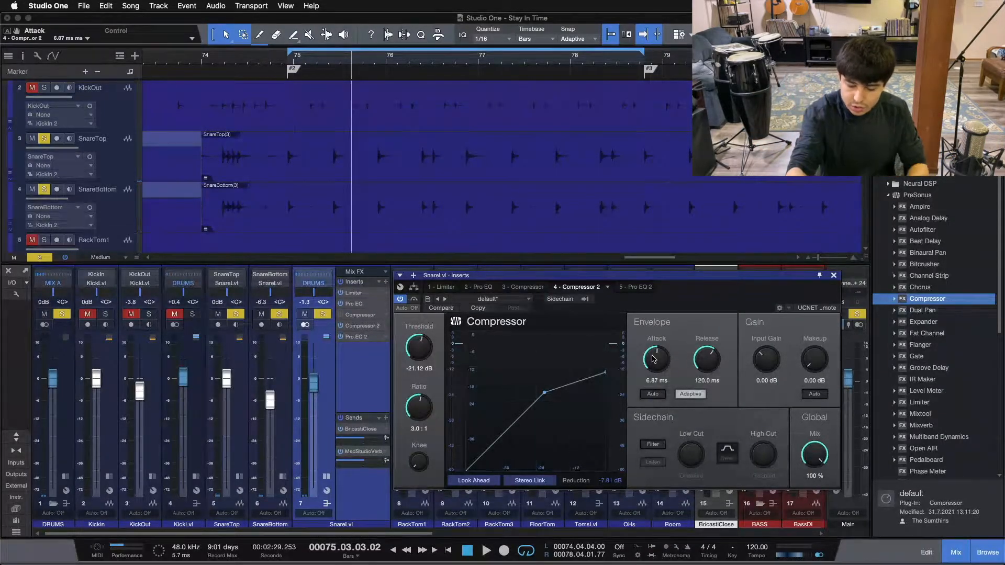
- Gradually slow the new Compressor's attack back to 25.9 ms during playback, then stop
{"action": "key", "text": "space"}
{"action": "scroll", "coordinate": [653, 358], "scroll_direction": "up", "scroll_amount": 3}
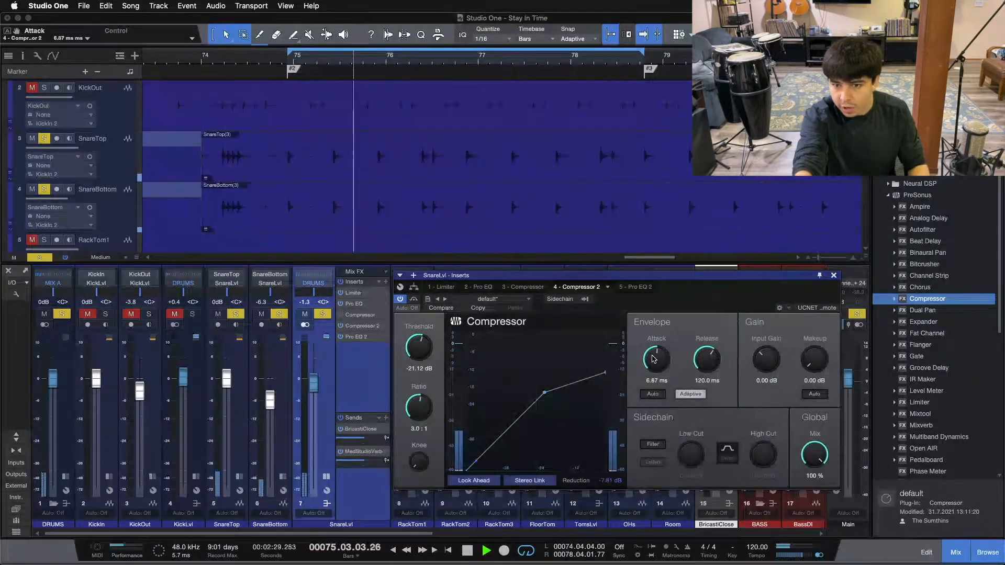
{"action": "scroll", "coordinate": [653, 358], "scroll_direction": "up", "scroll_amount": 3}
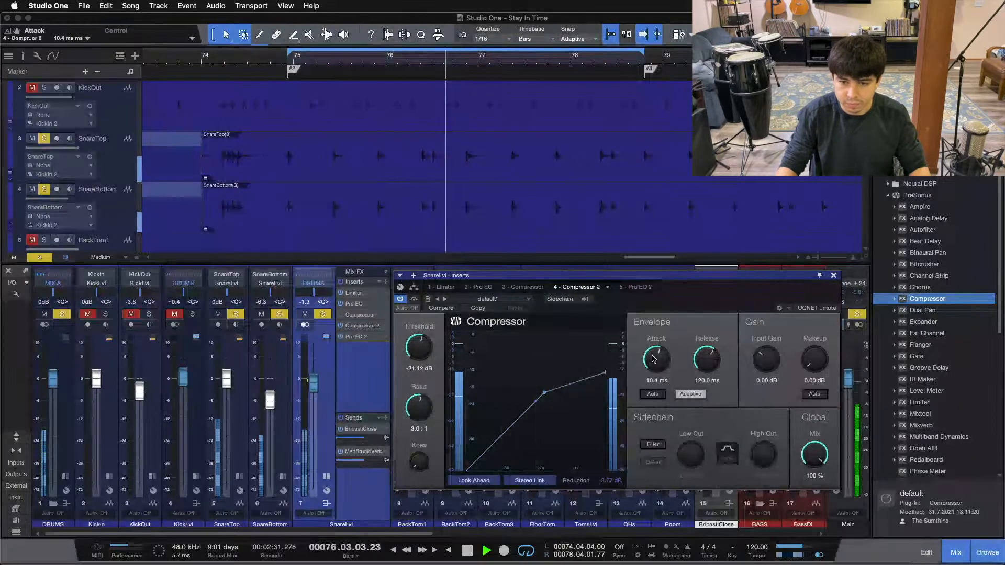
{"action": "scroll", "coordinate": [653, 359], "scroll_direction": "up", "scroll_amount": 3}
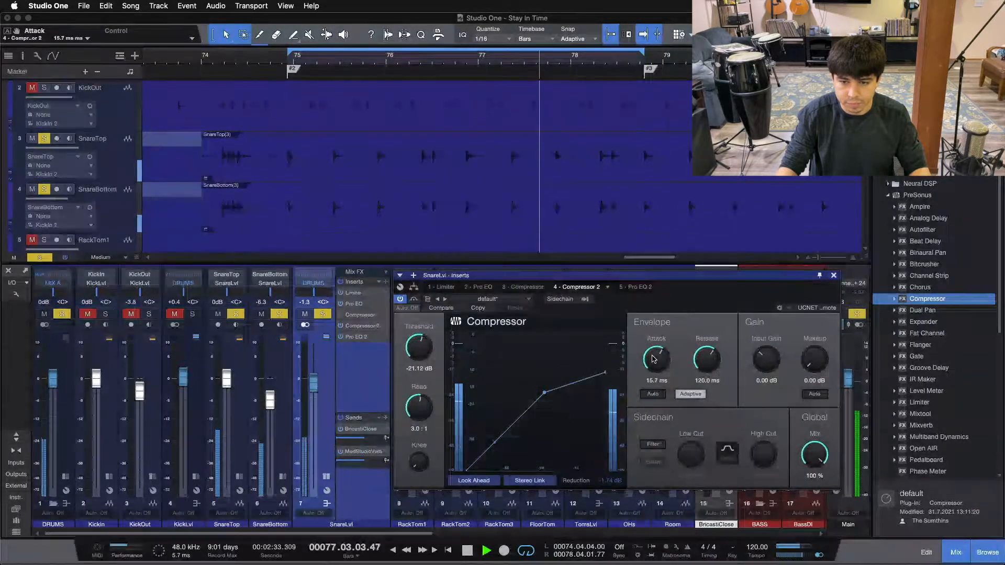
{"action": "scroll", "coordinate": [653, 358], "scroll_direction": "up", "scroll_amount": 2}
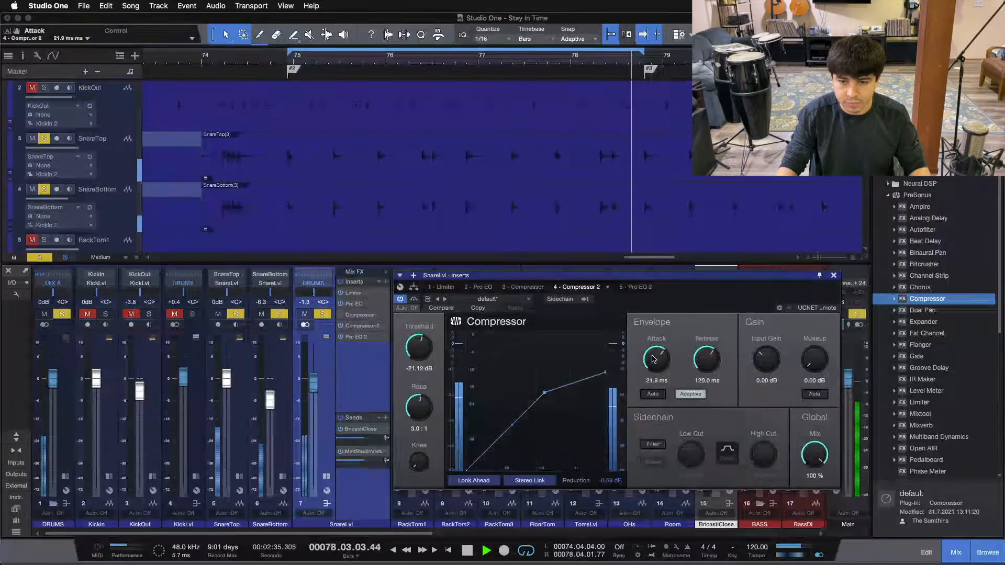
{"action": "scroll", "coordinate": [653, 358], "scroll_direction": "up", "scroll_amount": 1}
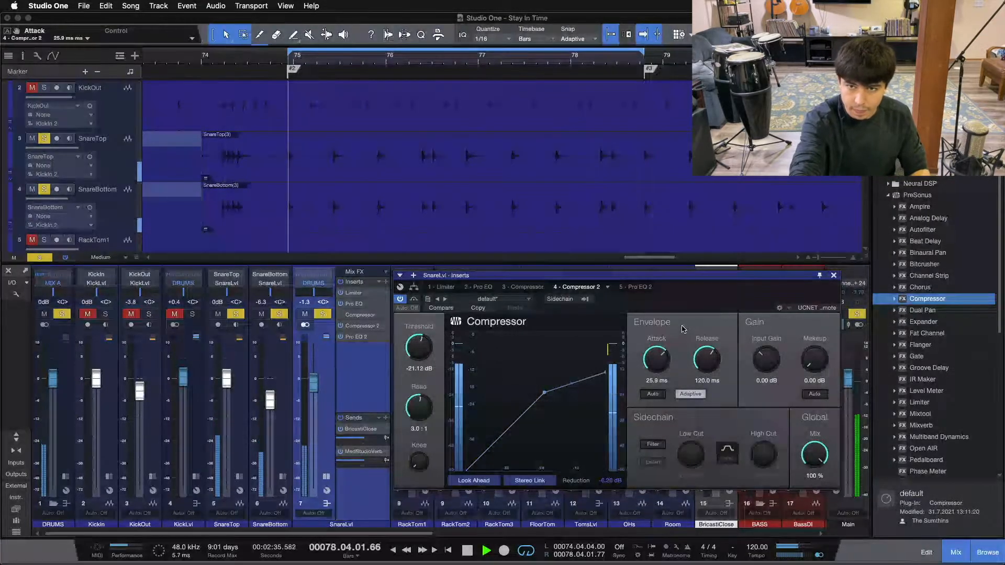
{"action": "key", "text": "space"}
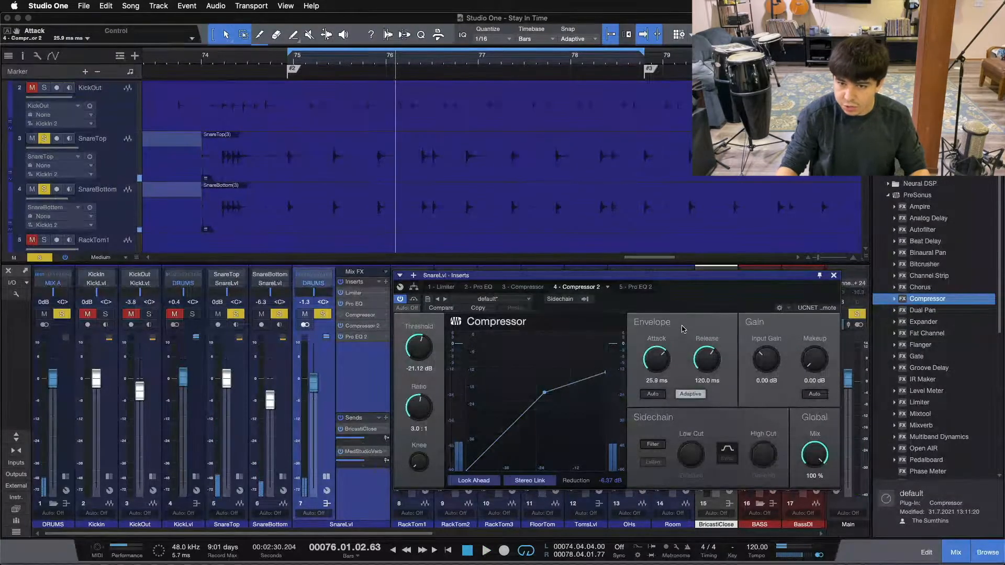
- Replay the snare from the loop start and set the new Compressor's release to 82.1 ms
{"action": "mouse_move", "coordinate": [683, 304]}
{"action": "left_mouse_down"}
{"action": "mouse_move", "coordinate": [702, 309]}
{"action": "mouse_move", "coordinate": [684, 306]}
{"action": "left_mouse_up"}
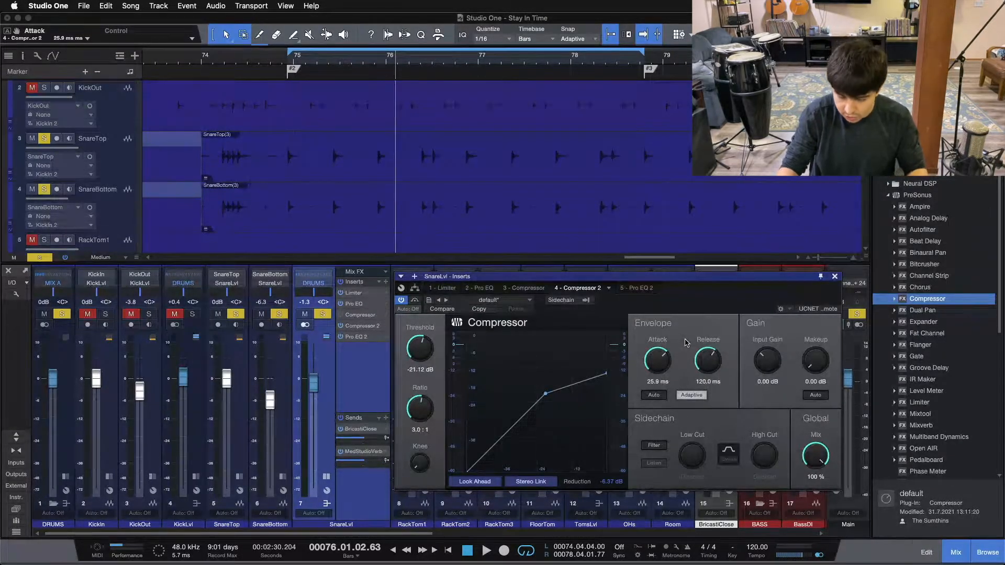
{"action": "key", "text": "space"}
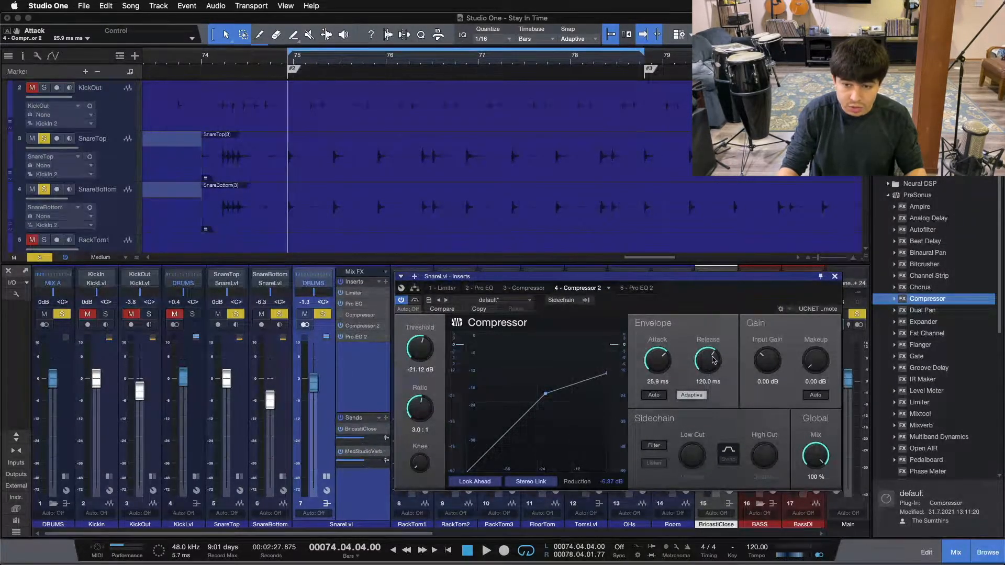
{"action": "left_click_drag", "start_coordinate": [691, 302], "coordinate": [700, 307]}
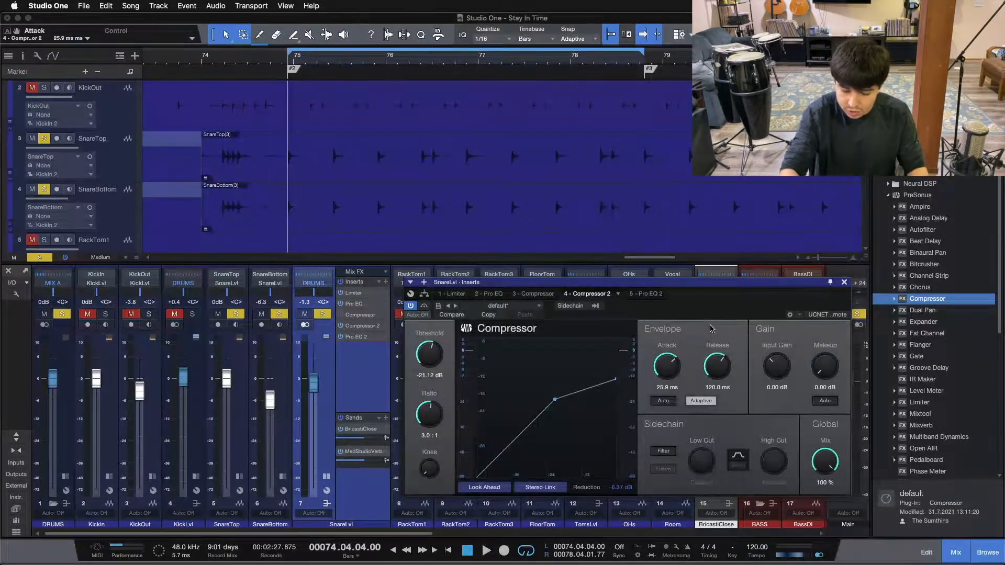
{"action": "key", "text": "space"}
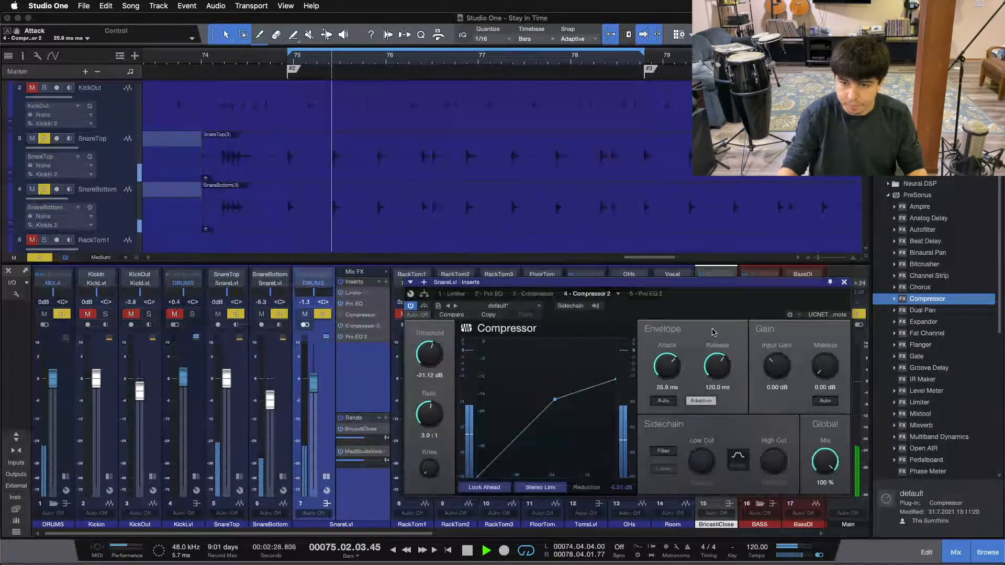
{"action": "left_click_drag", "start_coordinate": [711, 365], "coordinate": [711, 369]}
{"action": "scroll", "coordinate": [710, 369], "scroll_direction": "down", "scroll_amount": 2}
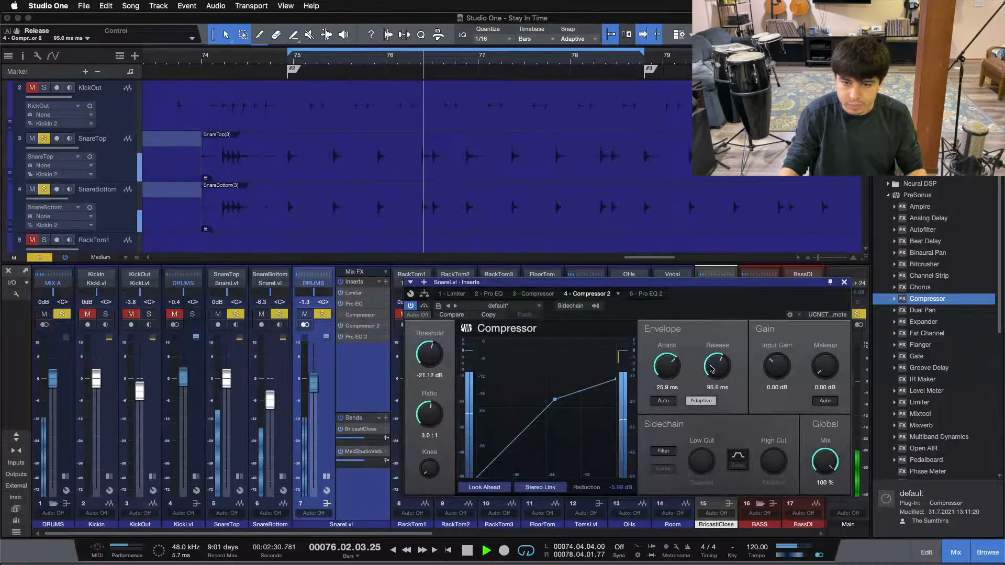
{"action": "scroll", "coordinate": [710, 369], "scroll_direction": "down", "scroll_amount": 2}
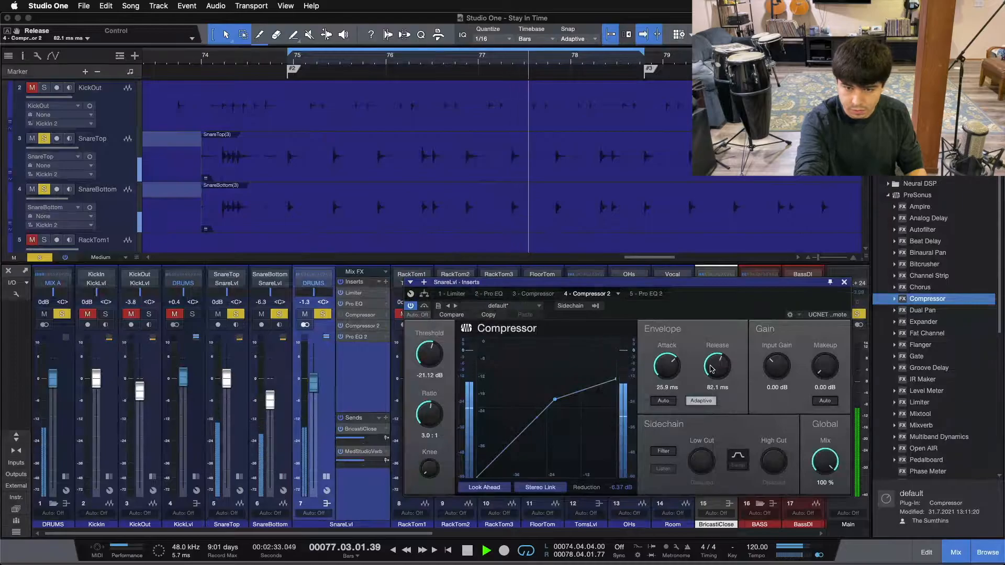
{"action": "key", "text": "space"}
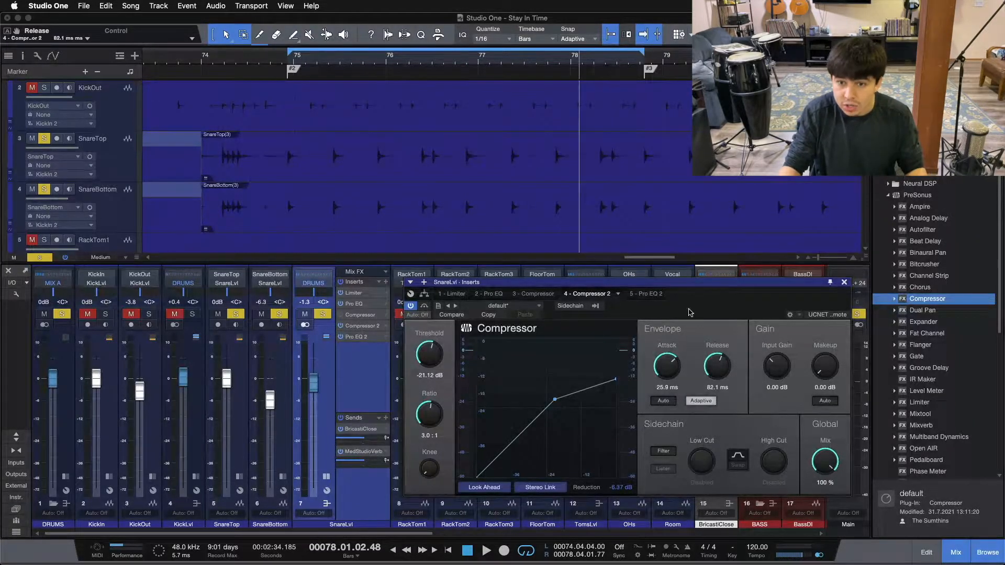
- Try a slow release of 405.3 ms during playback from the loop start, then restore 82.1 ms and stop
{"action": "key", "text": "space"}
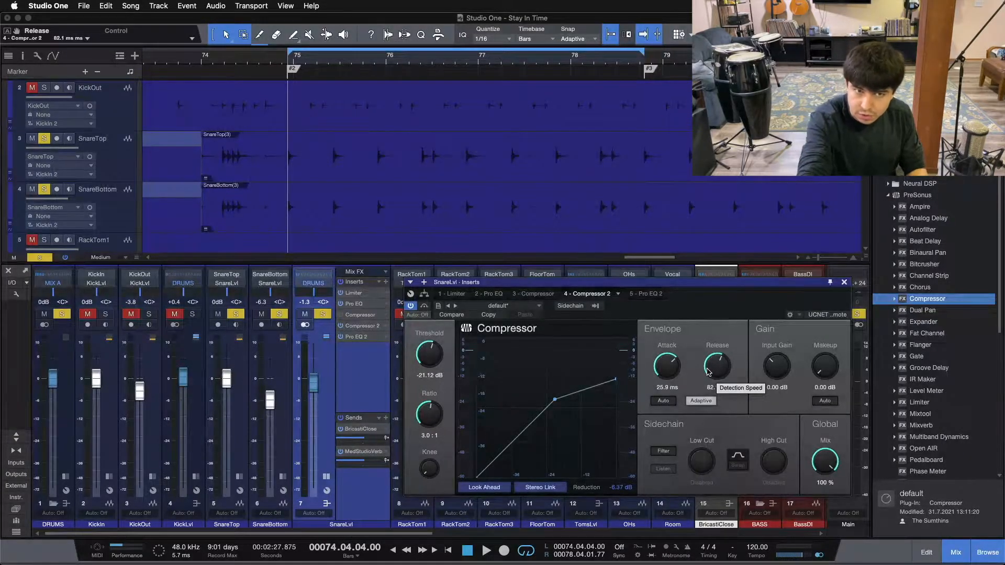
{"action": "key", "text": "space"}
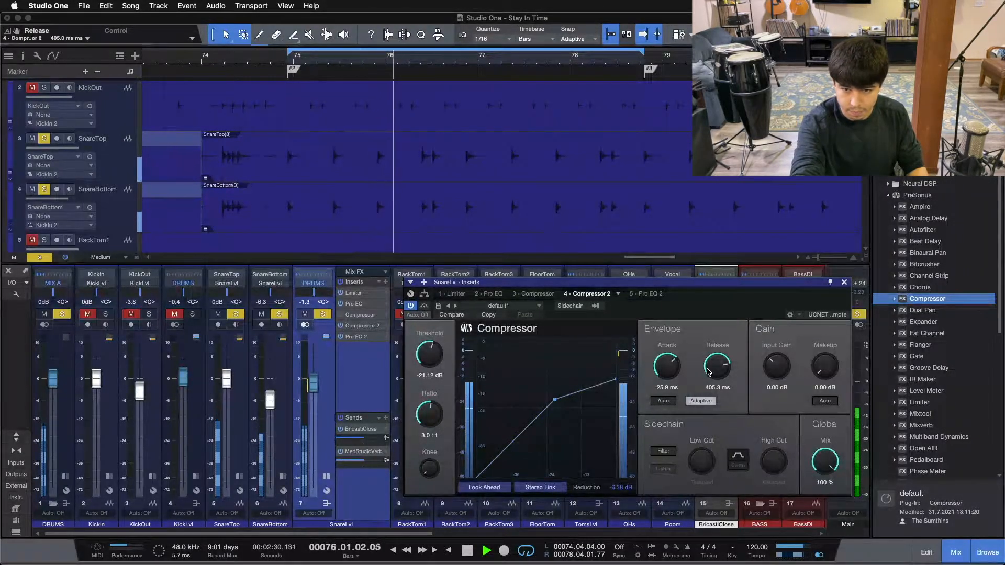
{"action": "key", "text": "space"}
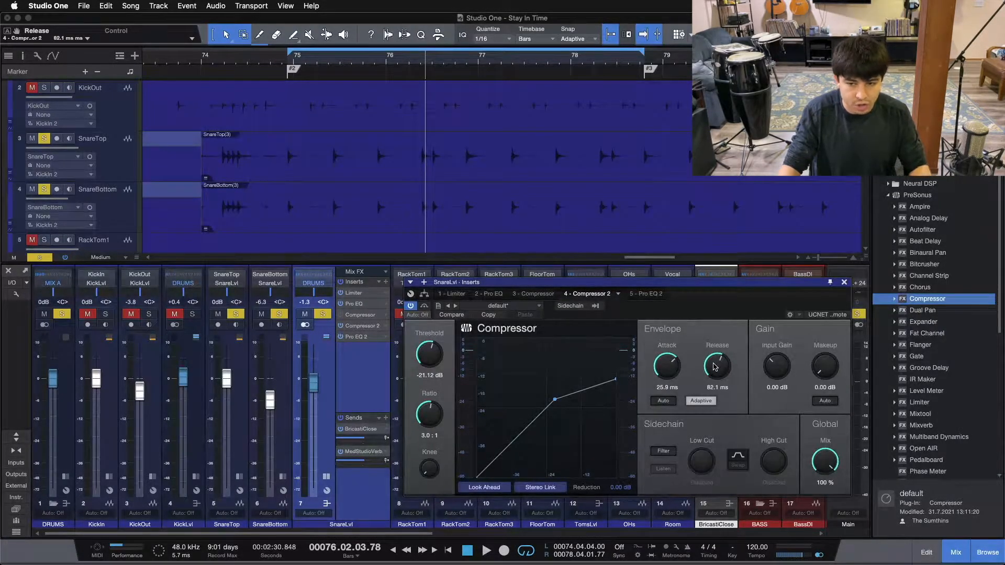
- Replay the snare from the loop start and raise the new Compressor's threshold to -20.16 dB
{"action": "left_click_drag", "start_coordinate": [697, 305], "coordinate": [687, 294]}
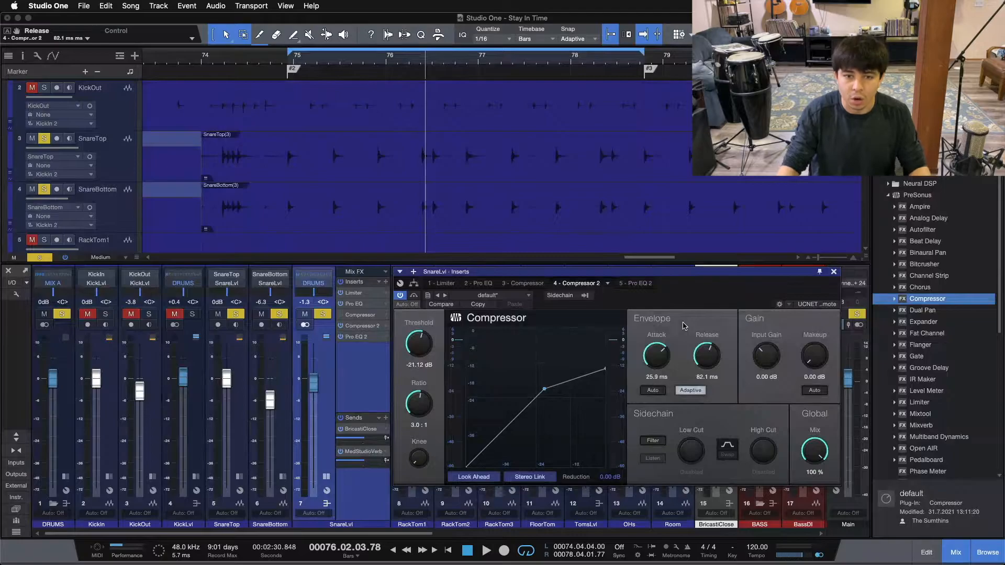
{"action": "mouse_move", "coordinate": [696, 292]}
{"action": "left_mouse_down"}
{"action": "mouse_move", "coordinate": [702, 306]}
{"action": "mouse_move", "coordinate": [696, 296]}
{"action": "left_mouse_up"}
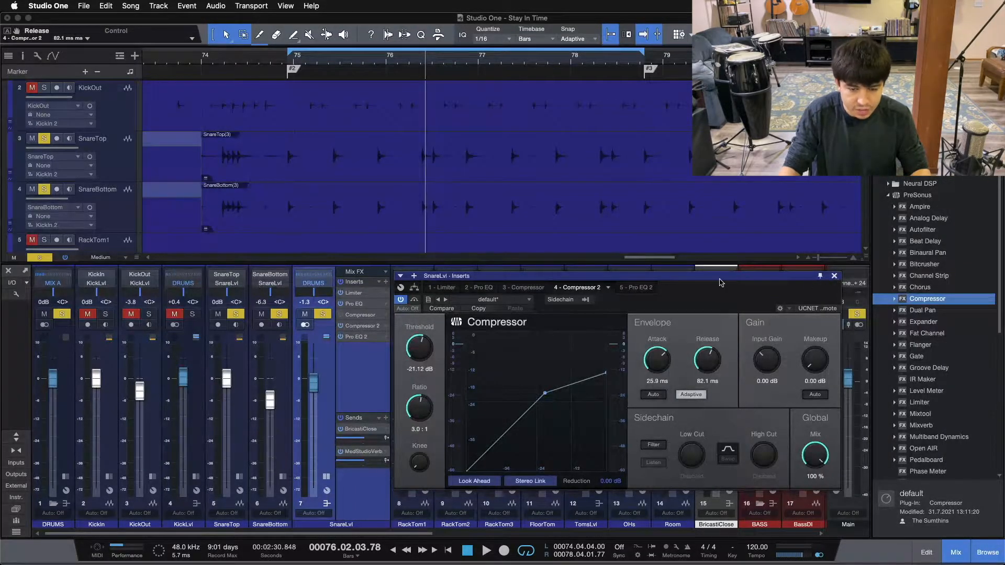
{"action": "key", "text": "KP_1"}
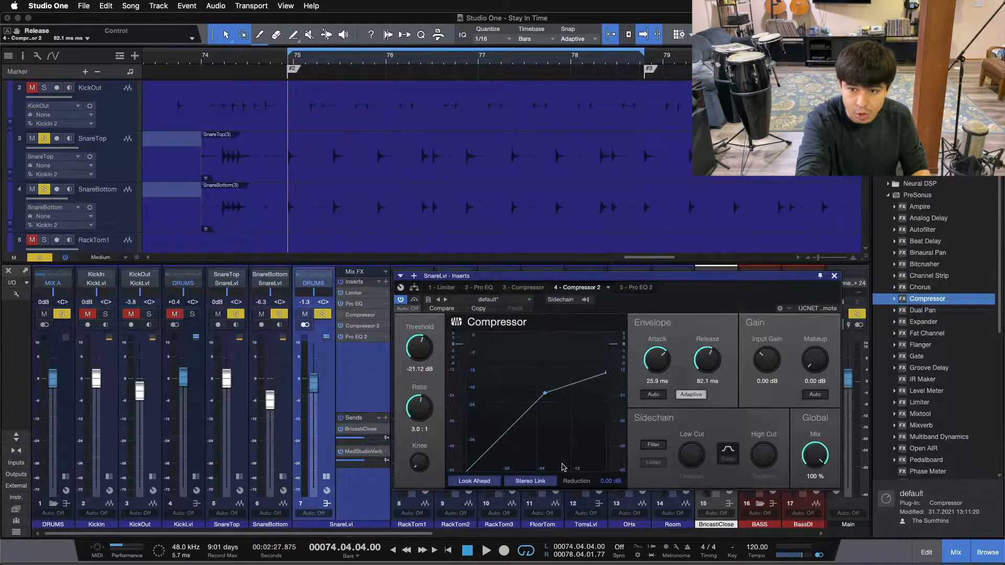
{"action": "key", "text": "space"}
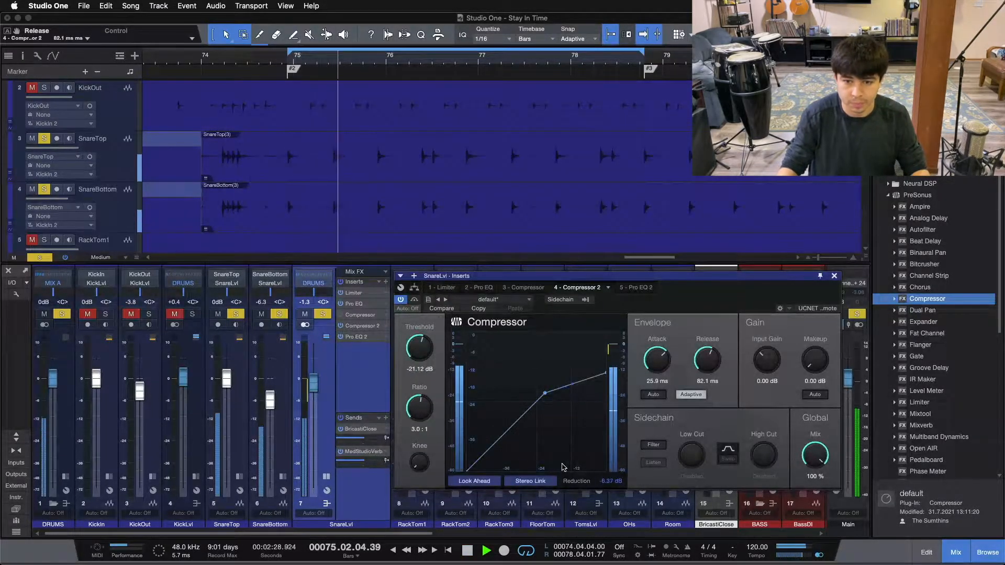
{"action": "left_click_drag", "start_coordinate": [424, 350], "coordinate": [424, 347]}
{"action": "scroll", "coordinate": [424, 345], "scroll_direction": "up", "scroll_amount": 1}
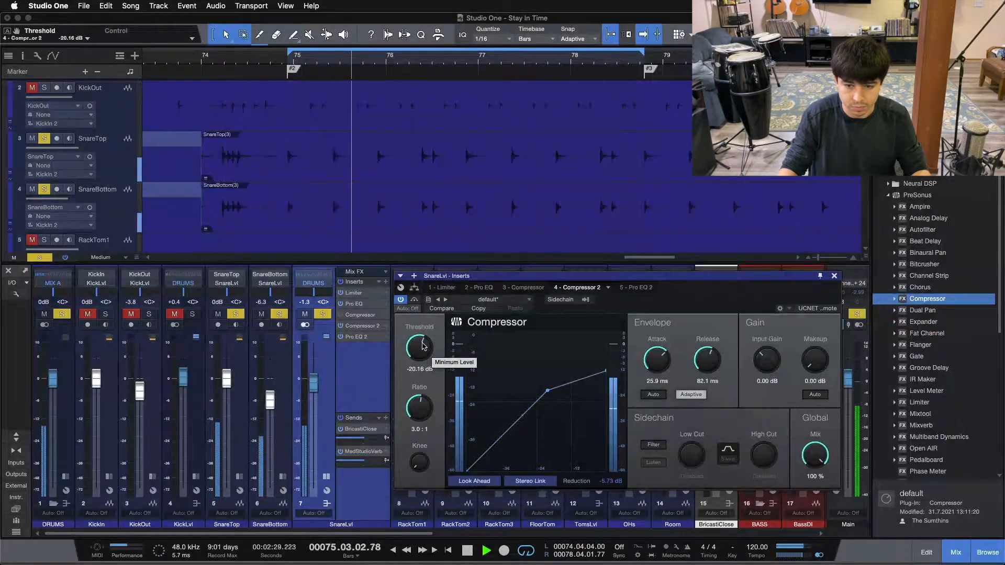
- Set the new Compressor's makeup gain to 0.96 dB, toggling its bypass to match the compressed and uncompressed levels
{"action": "scroll", "coordinate": [810, 363], "scroll_direction": "up", "scroll_amount": 2}
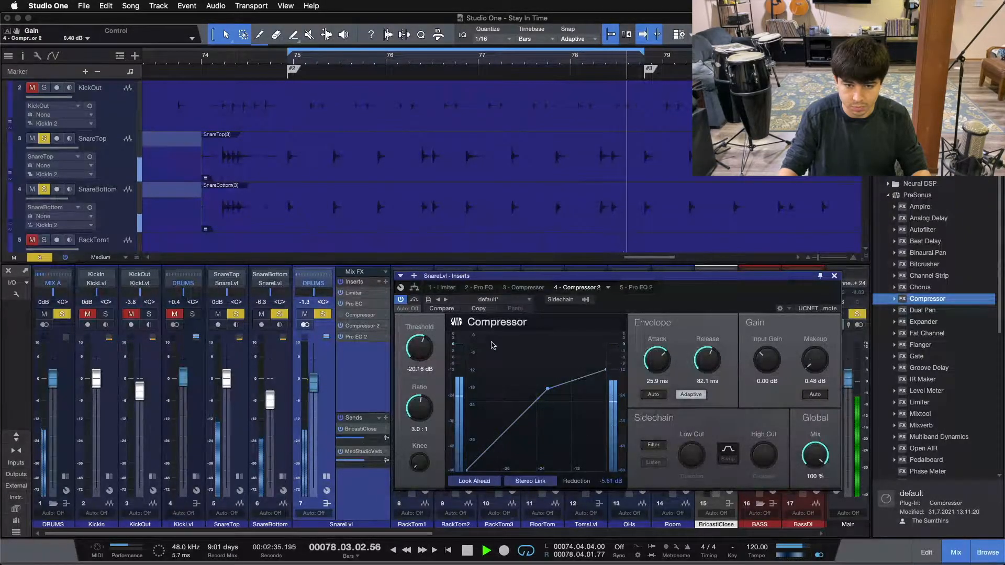
{"action": "left_click", "coordinate": [414, 300]}
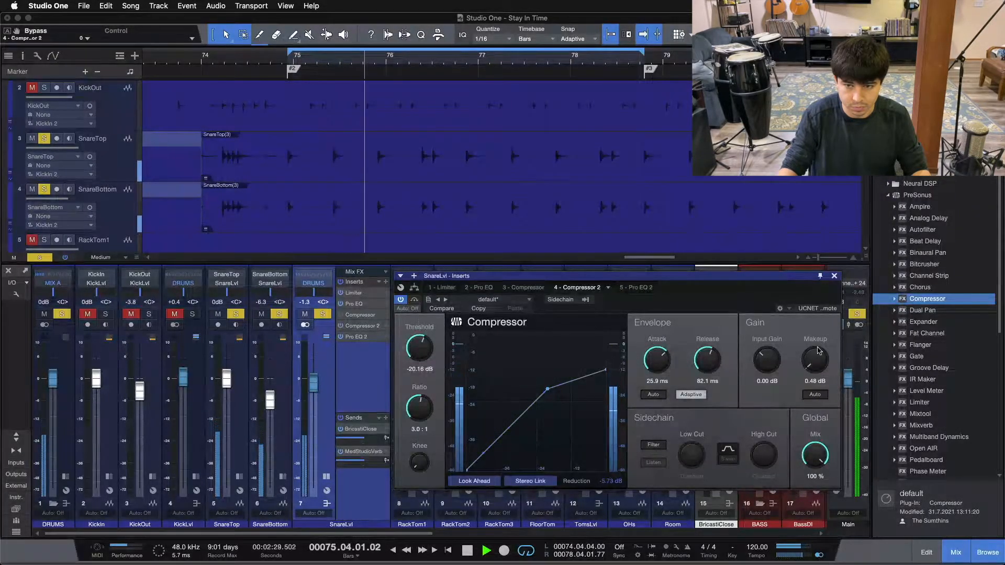
{"action": "scroll", "coordinate": [818, 352], "scroll_direction": "up", "scroll_amount": 2}
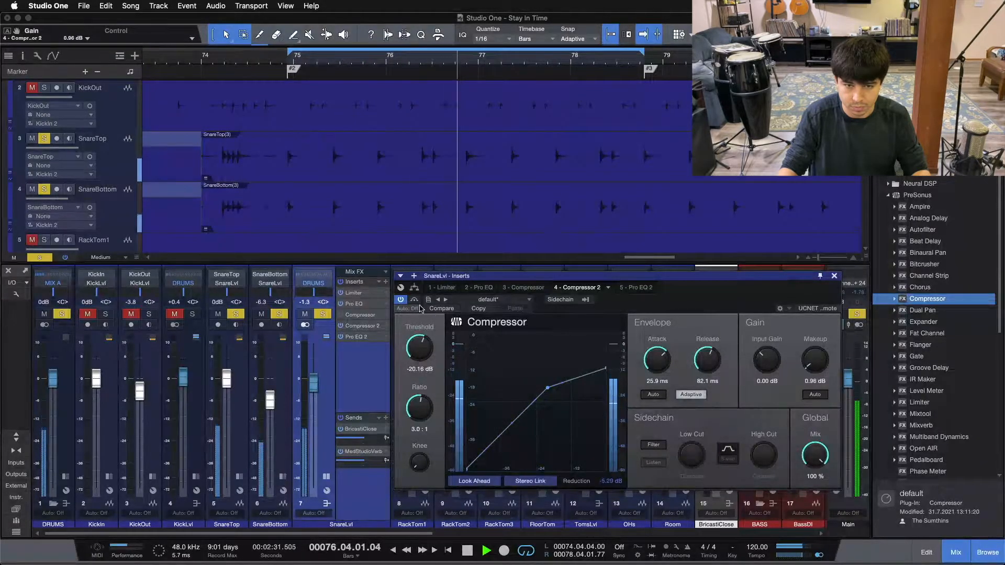
{"action": "left_click", "coordinate": [416, 300]}
{"action": "left_click", "coordinate": [417, 300]}
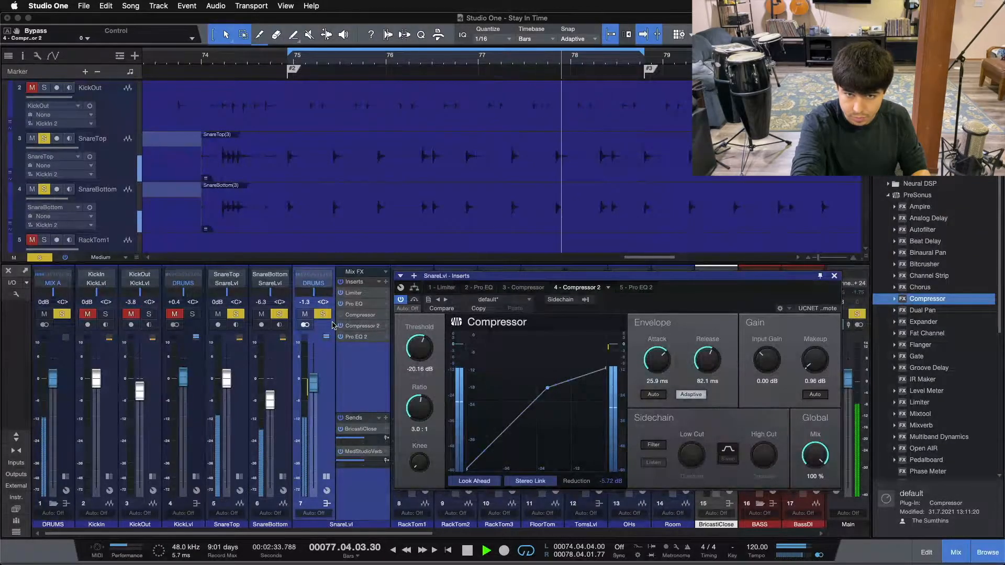
- Stop playback, solo KickLvl together with SnareLvl, and return to the loop start
{"action": "key", "text": "space"}
{"action": "left_click", "coordinate": [323, 314]}
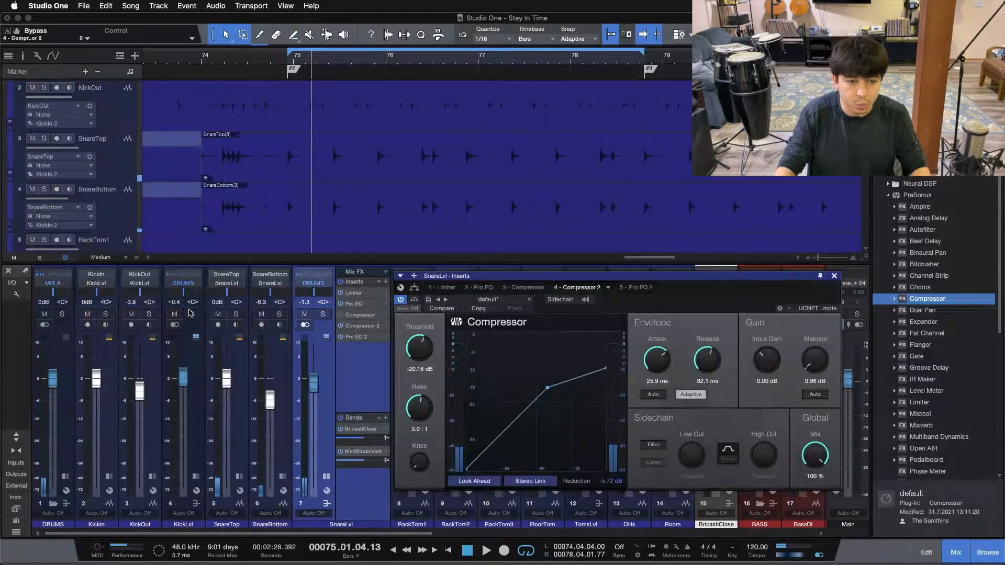
{"action": "left_click", "coordinate": [261, 314]}
{"action": "left_click", "coordinate": [323, 314]}
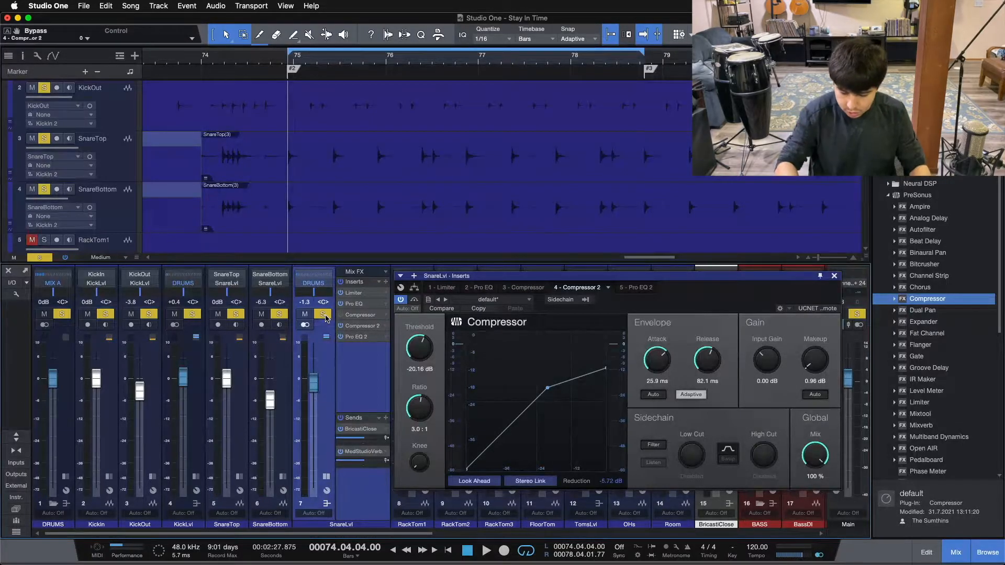
- Play the soloed kick and snare, raise SnareLvl's Compressor 2 makeup gain to 1.44 dB, and close the plug-in window
{"action": "key", "text": "space"}
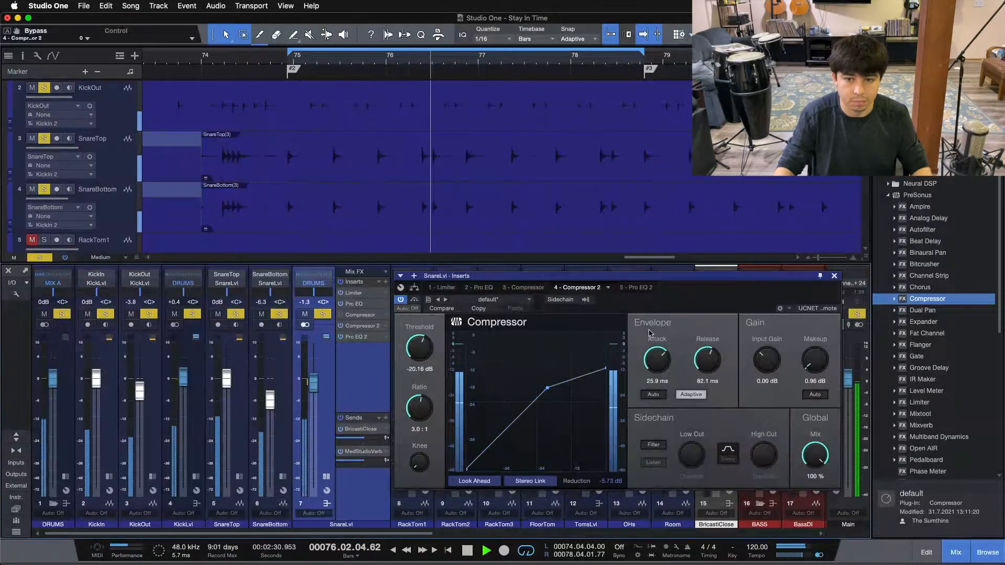
{"action": "left_click_drag", "start_coordinate": [817, 362], "coordinate": [818, 360]}
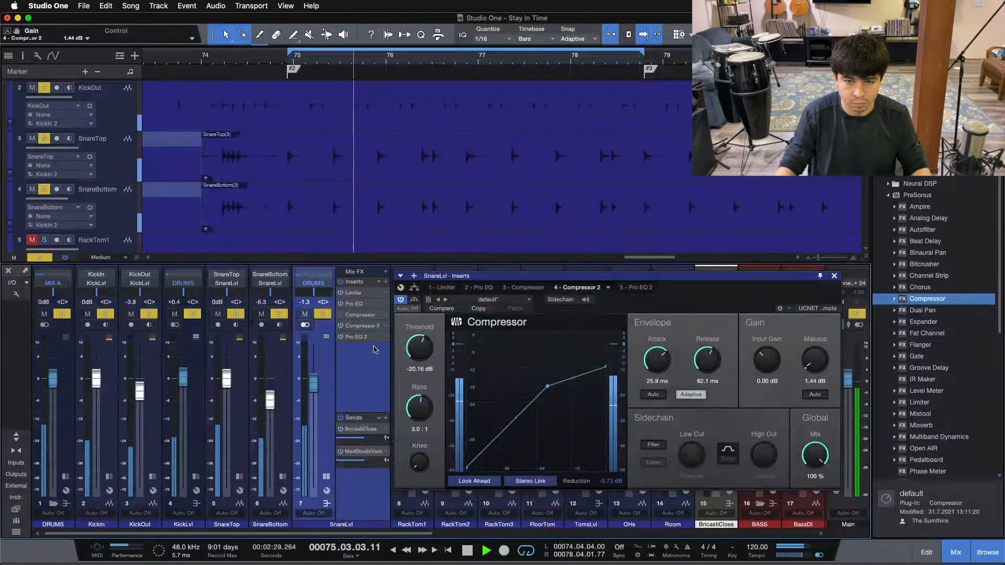
{"action": "left_click", "coordinate": [833, 276]}
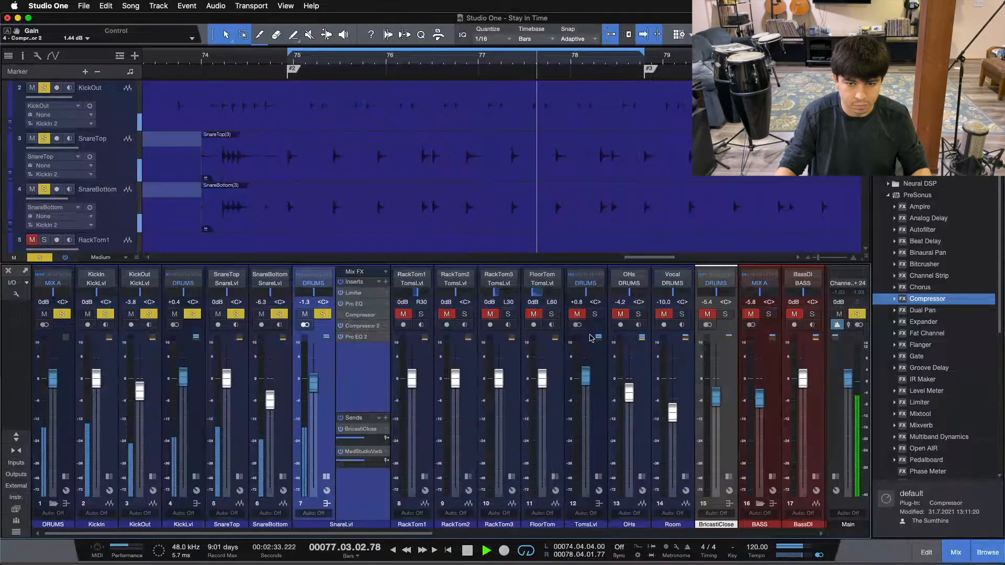
- Add TomsLvl, OHs, Room and BricastiClose to the solo during playback
{"action": "left_click", "coordinate": [594, 314]}
{"action": "left_click", "coordinate": [638, 315]}
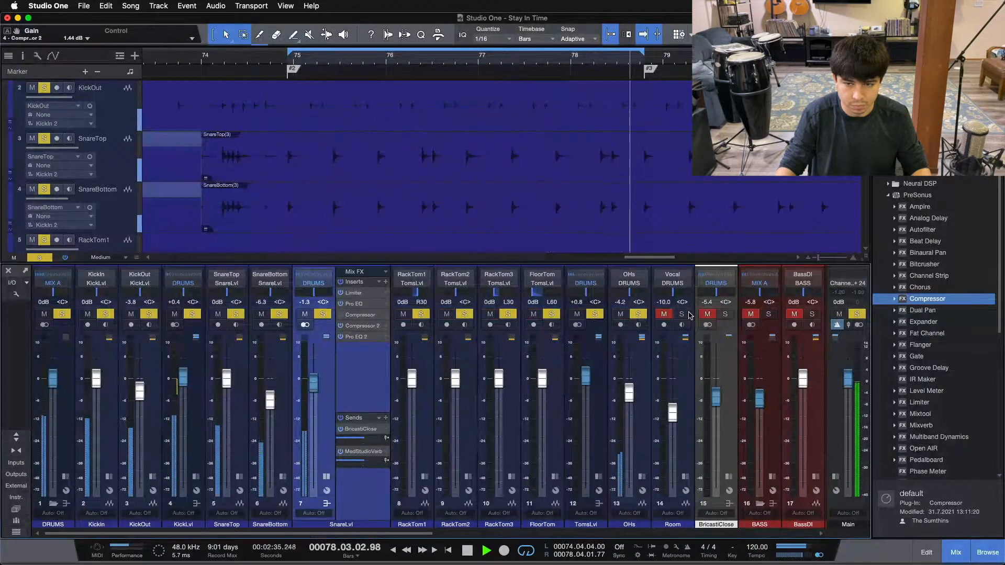
{"action": "left_click", "coordinate": [681, 314]}
{"action": "left_click", "coordinate": [724, 314]}
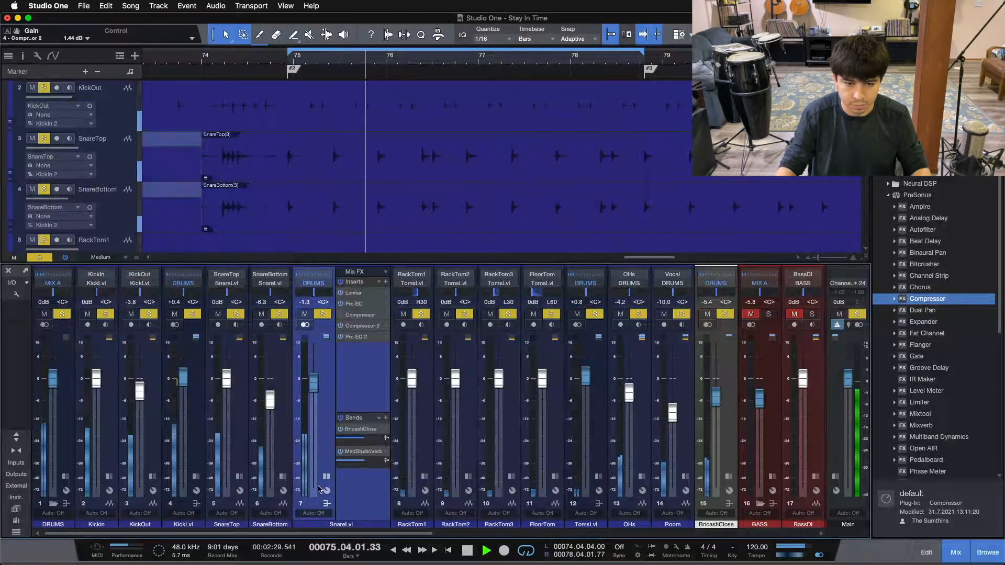
- Reopen SnareLvl's Compressor 2, bring its makeup gain back to 0.96 dB, and close the plug-in and expanded channel
{"action": "left_click", "coordinate": [326, 503]}
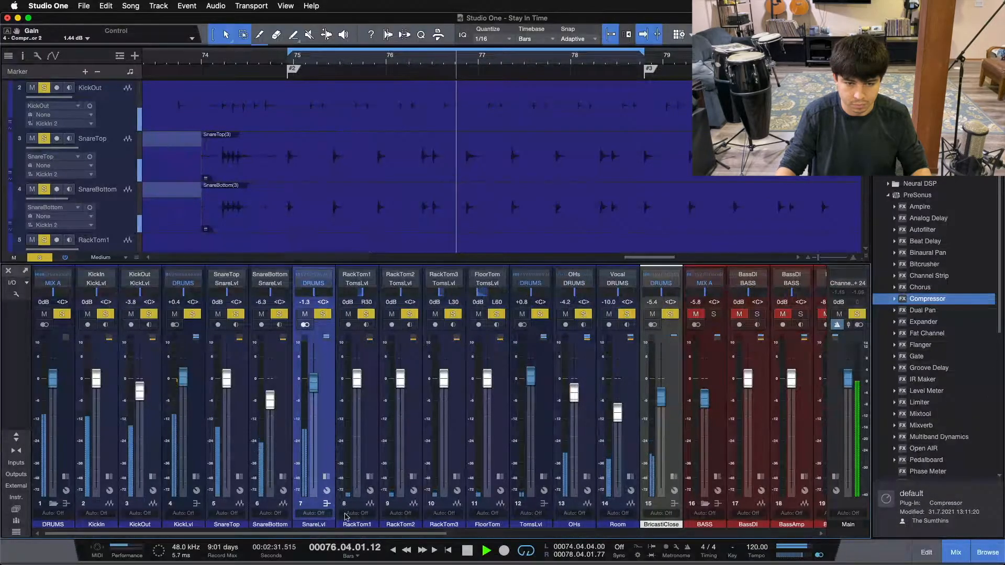
{"action": "left_click", "coordinate": [326, 503]}
{"action": "left_click", "coordinate": [359, 326]}
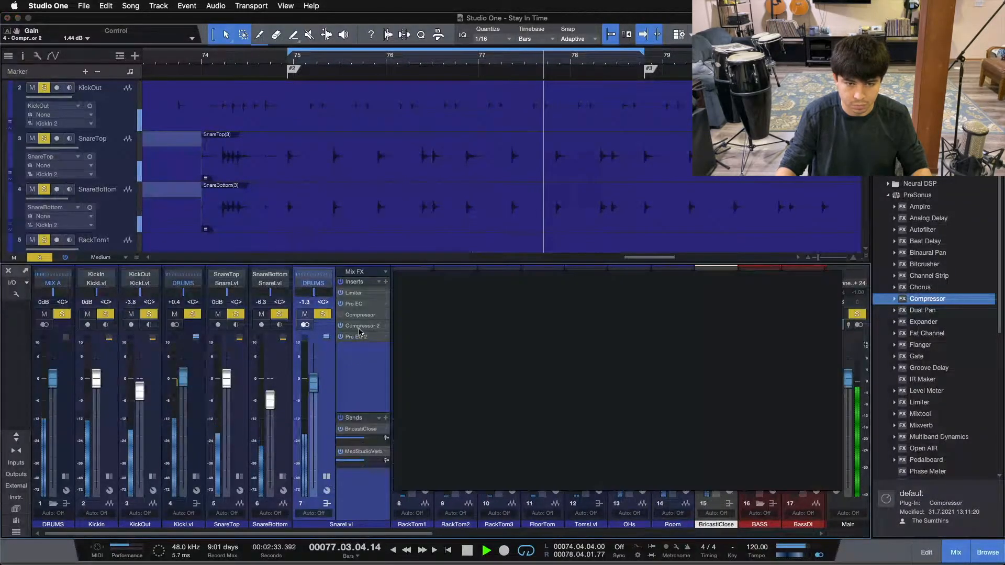
{"action": "left_click_drag", "start_coordinate": [811, 364], "coordinate": [810, 368]}
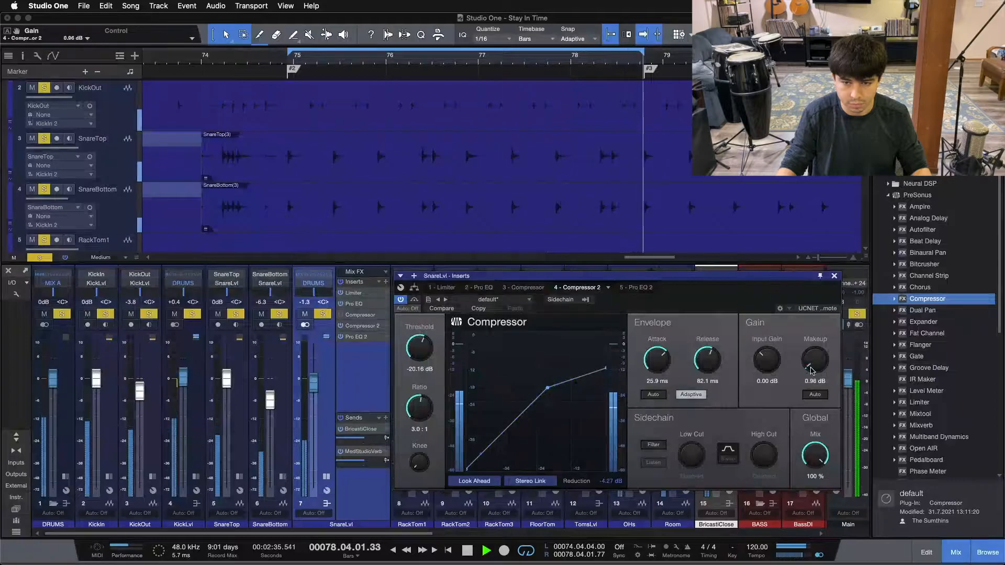
{"action": "left_click", "coordinate": [834, 276]}
{"action": "left_click", "coordinate": [326, 477]}
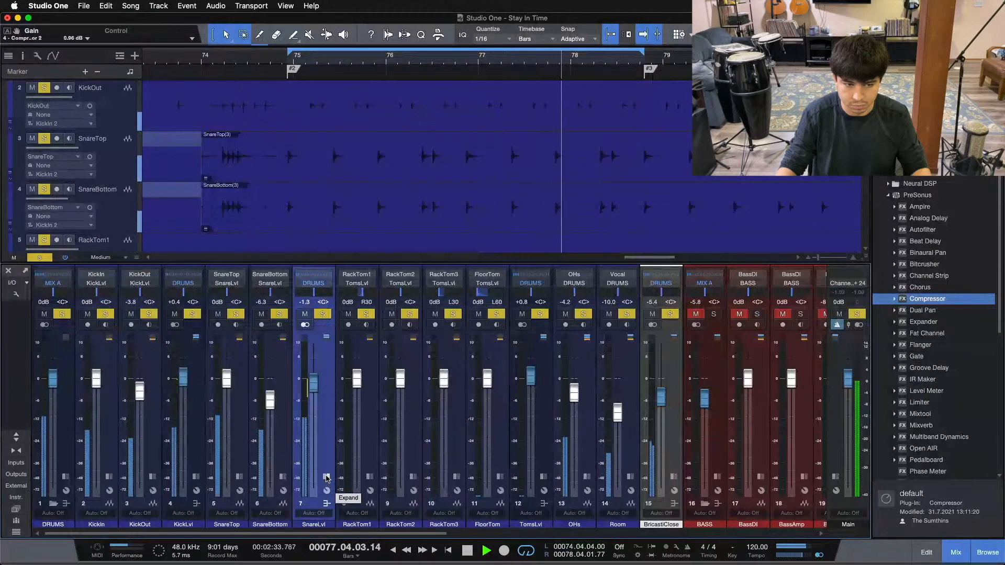
- Try disabling the original Compressor on SnareLvl, stop playback, and re-enable it
{"action": "left_click", "coordinate": [326, 477]}
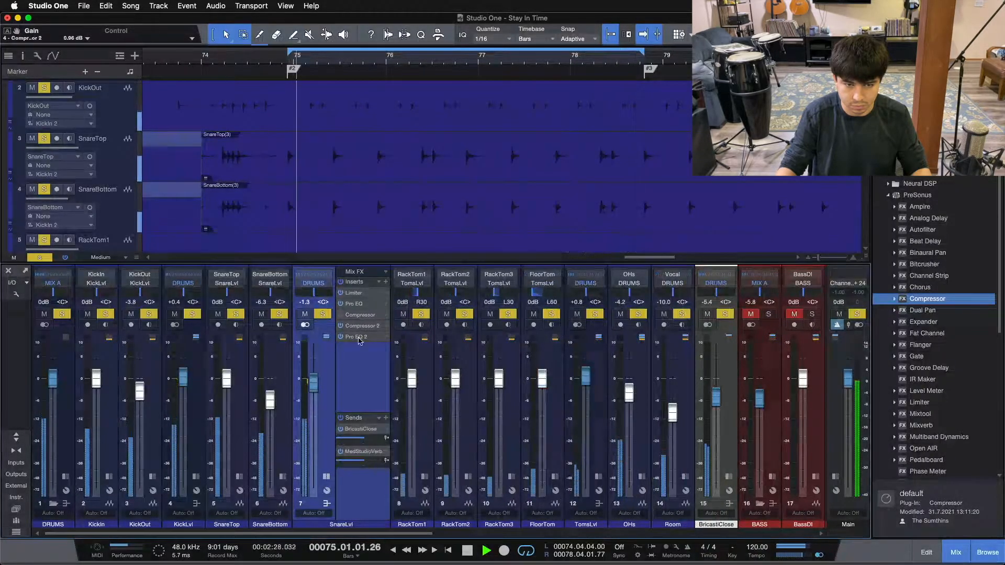
{"action": "right_click", "coordinate": [340, 323]}
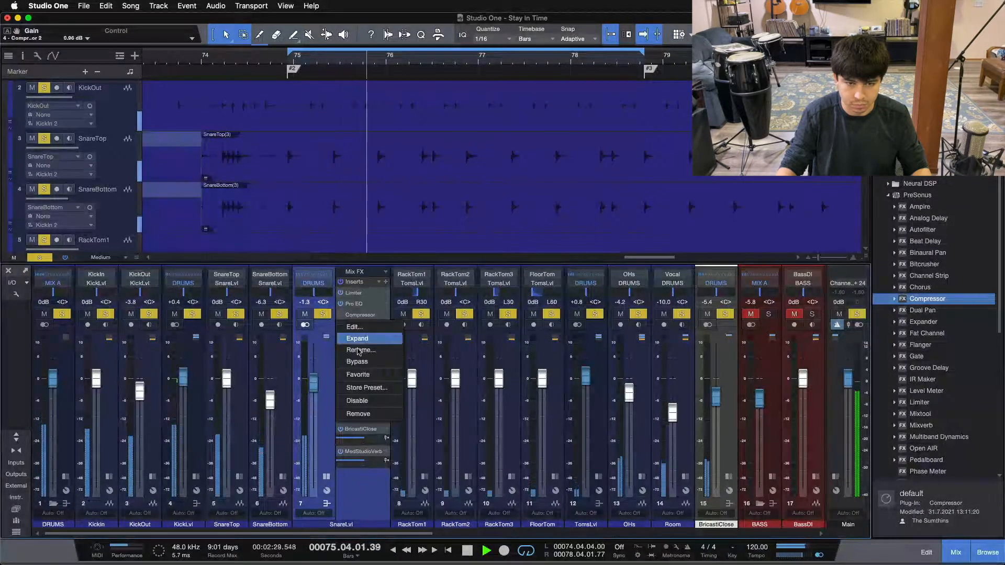
{"action": "left_click", "coordinate": [365, 401]}
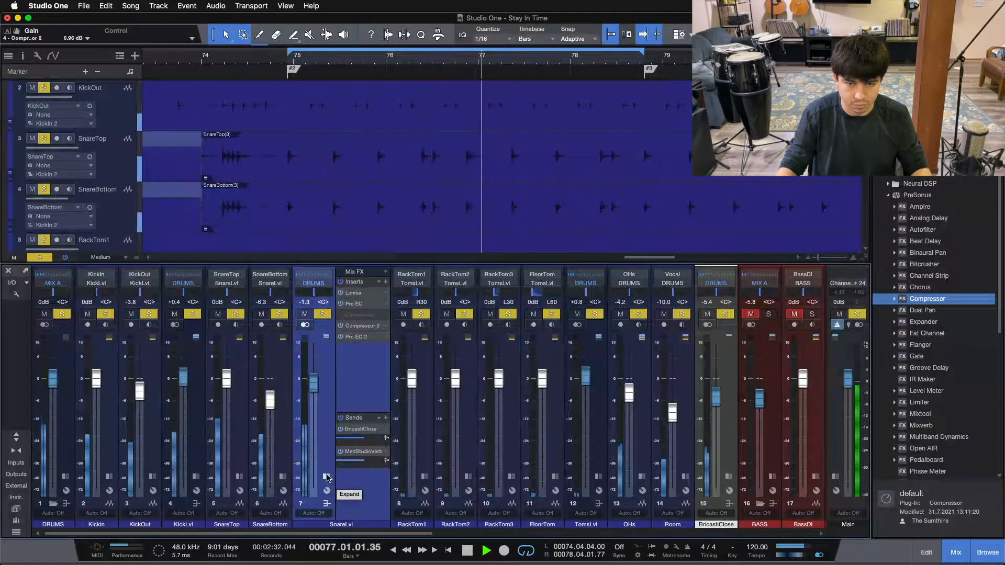
{"action": "key", "text": "space"}
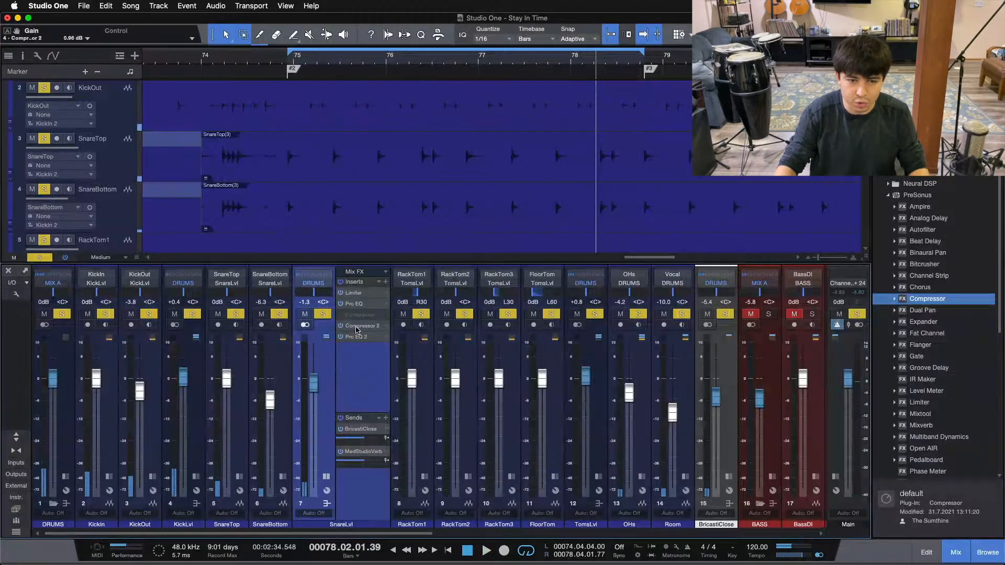
{"action": "right_click", "coordinate": [356, 328]}
{"action": "left_click", "coordinate": [356, 329]}
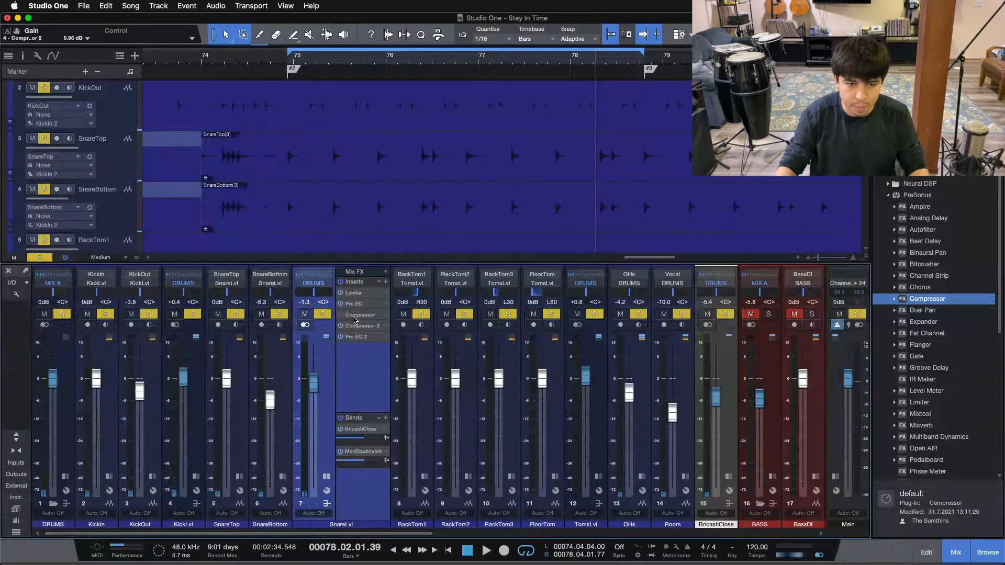
- Open the original Compressor on SnareLvl, move its window clear of the inserts, and activate it
{"action": "left_click", "coordinate": [354, 316]}
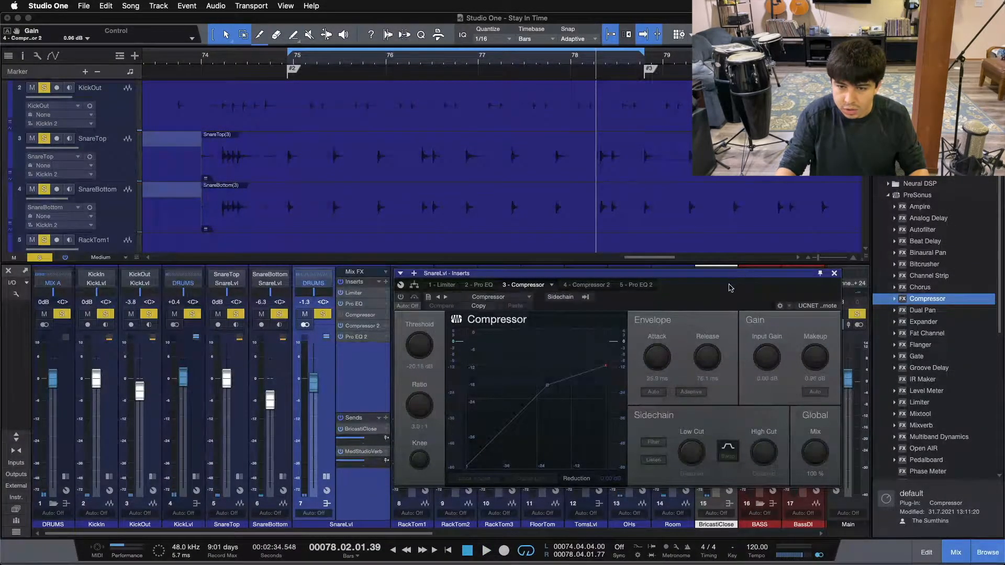
{"action": "left_click_drag", "start_coordinate": [719, 290], "coordinate": [823, 243]}
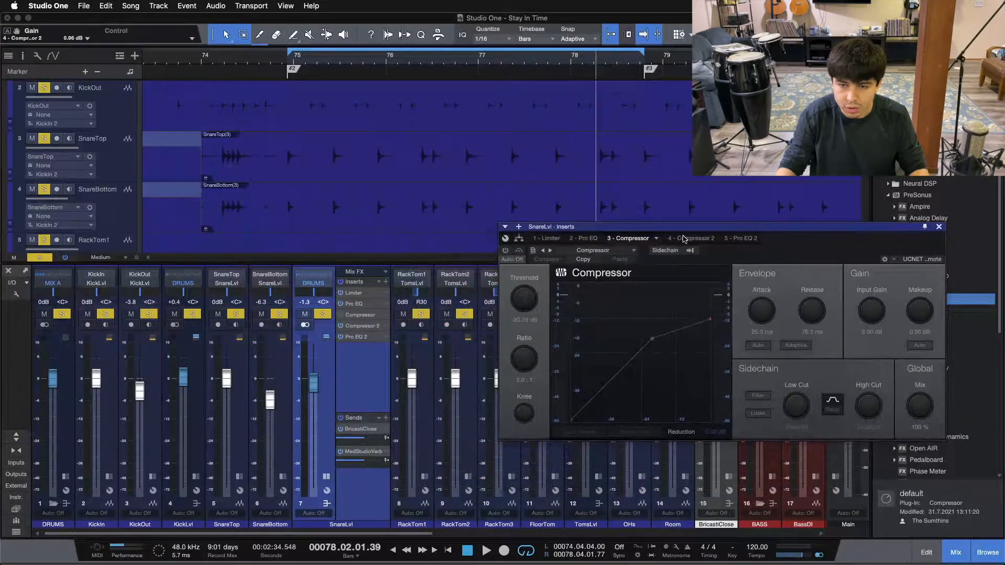
{"action": "left_click", "coordinate": [340, 314]}
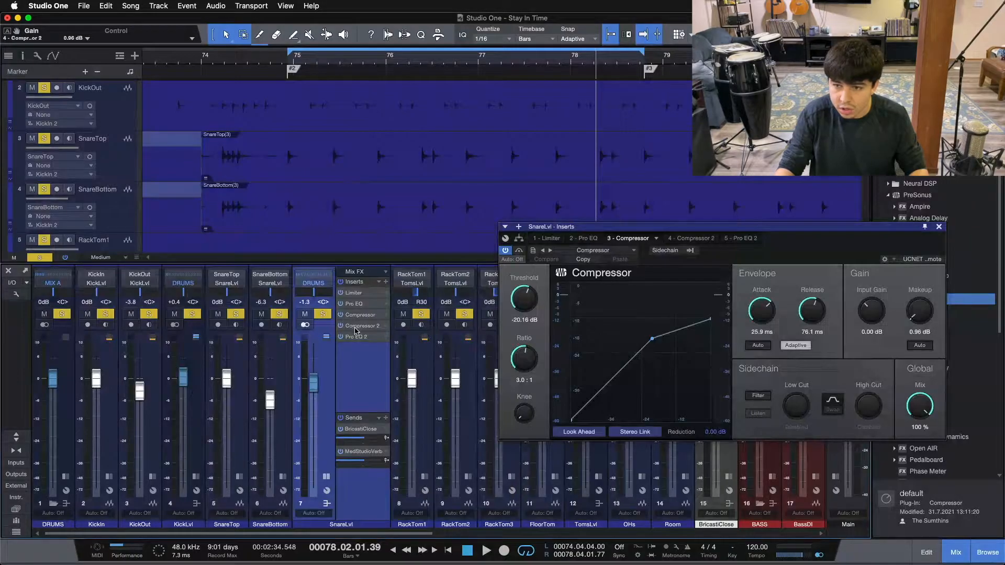
- View Compressor 2's settings for comparison and remove Compressor 2 from the SnareLvl inserts
{"action": "left_click", "coordinate": [358, 326]}
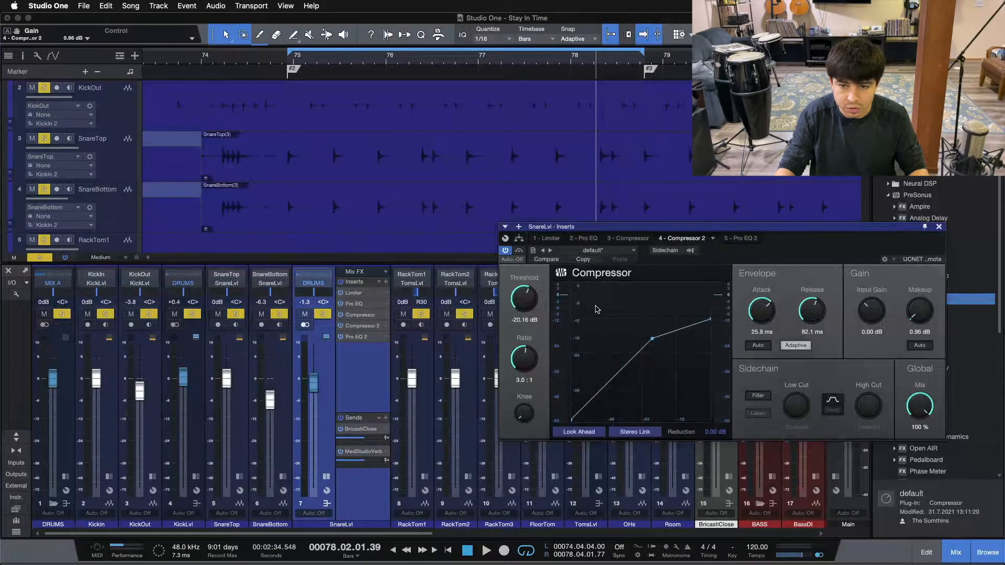
{"action": "right_click", "coordinate": [359, 334]}
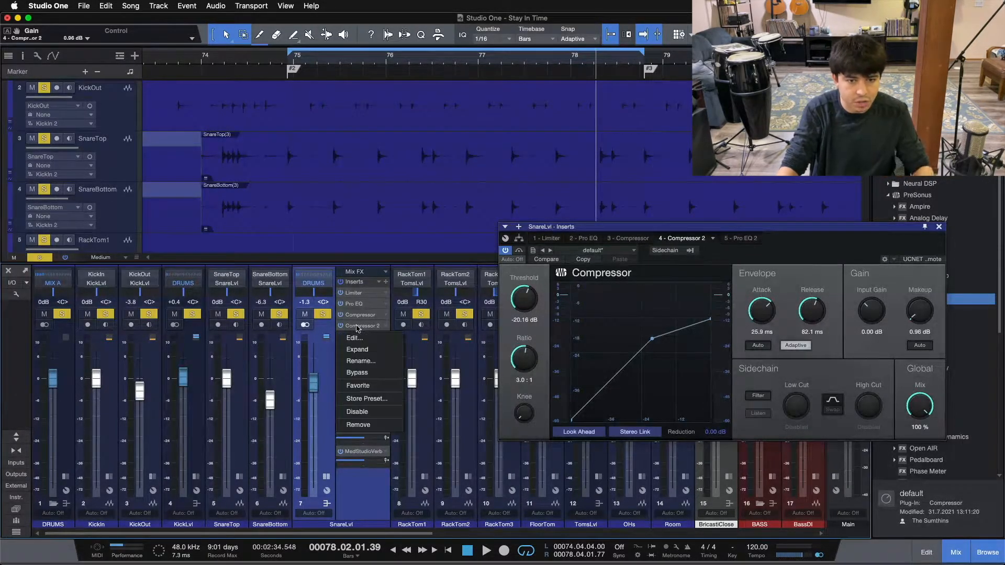
{"action": "left_click", "coordinate": [358, 427]}
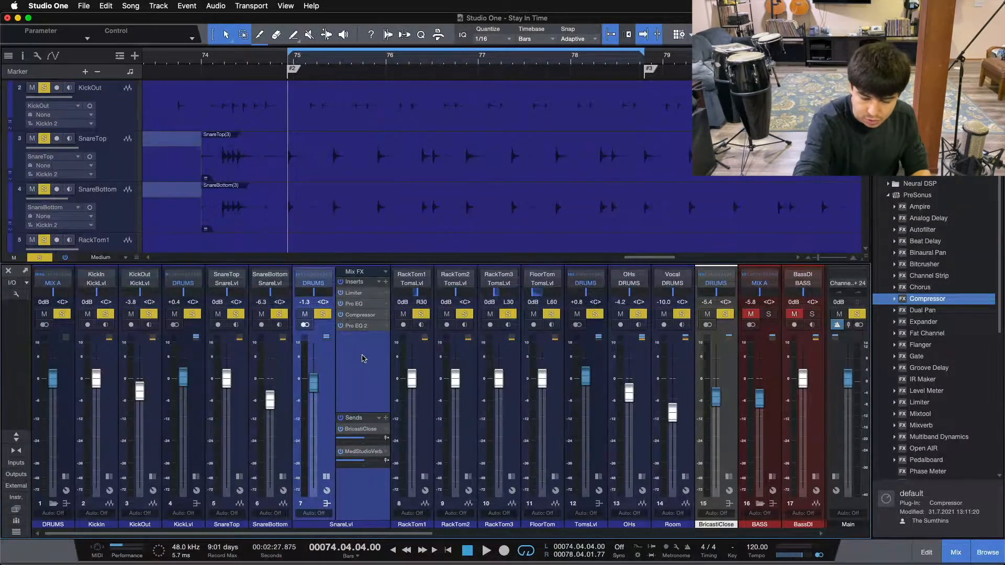
- Audition the soloed drums from the loop start, stop, clear all solos, and return to the loop start
{"action": "key", "text": "space"}
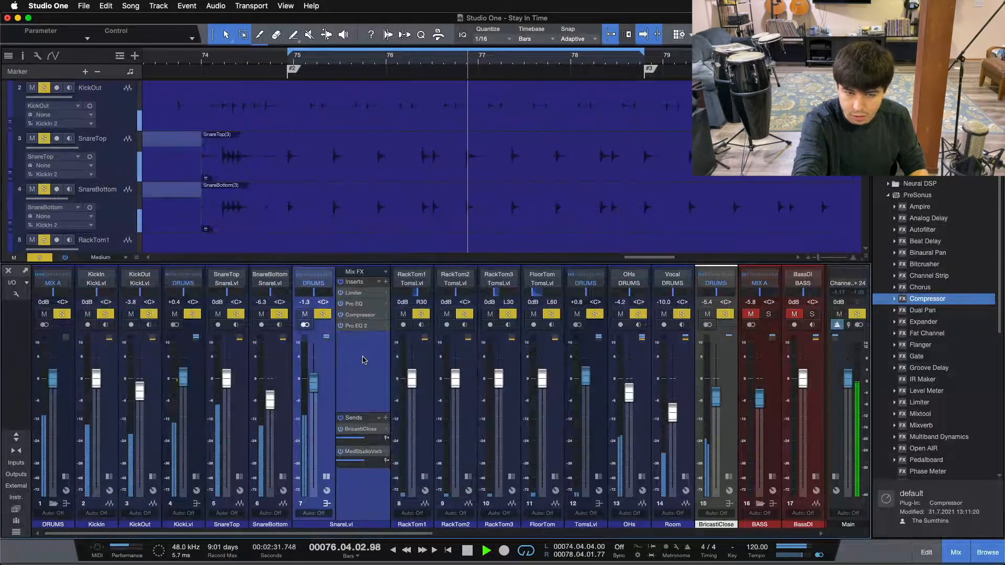
{"action": "key", "text": "space"}
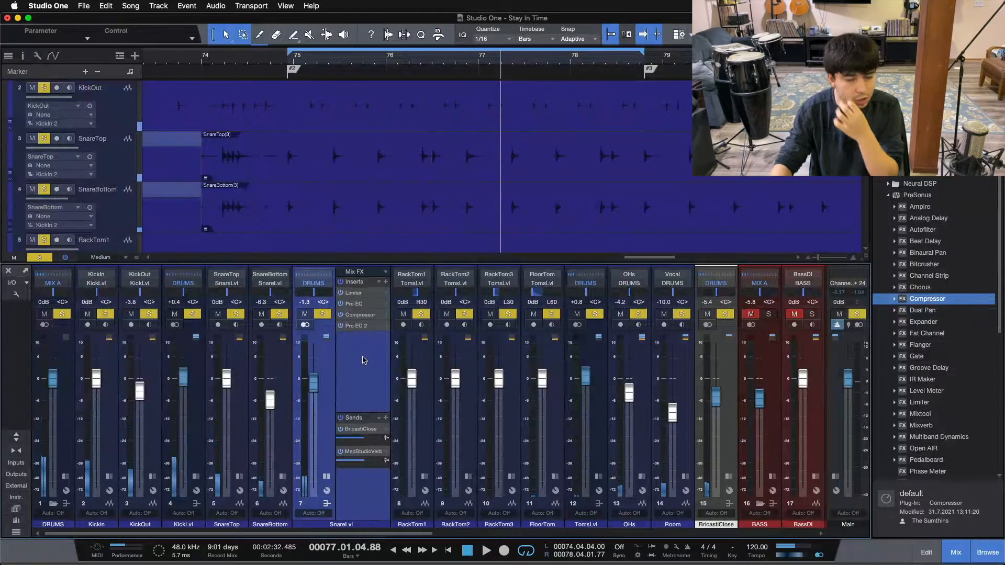
{"action": "key", "text": "shift+s"}
{"action": "left_click", "coordinate": [326, 478]}
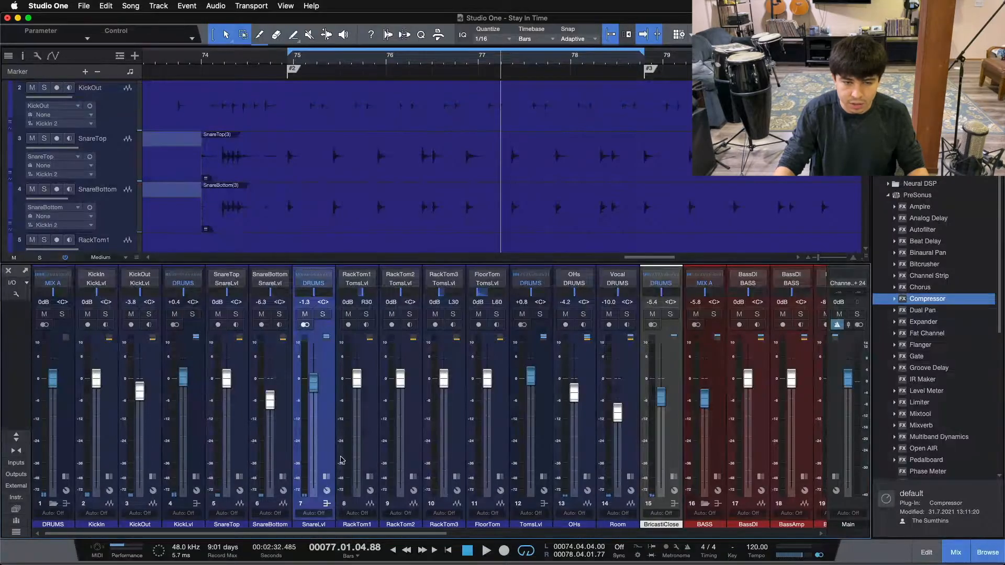
{"action": "key", "text": "KP_1"}
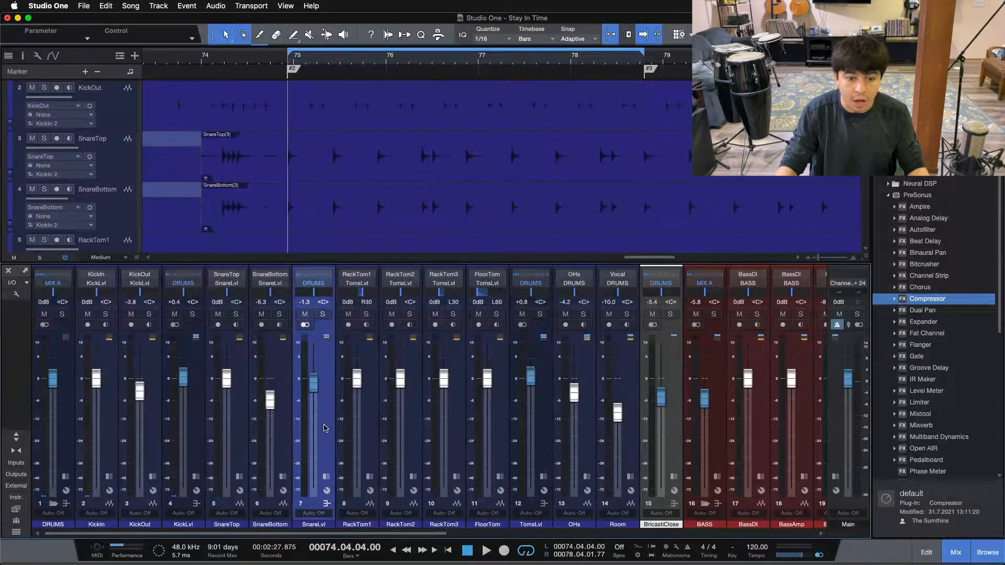
- Review the remaining SnareLvl Compressor's settings, and close its window and the expanded channel
{"action": "left_click", "coordinate": [326, 478]}
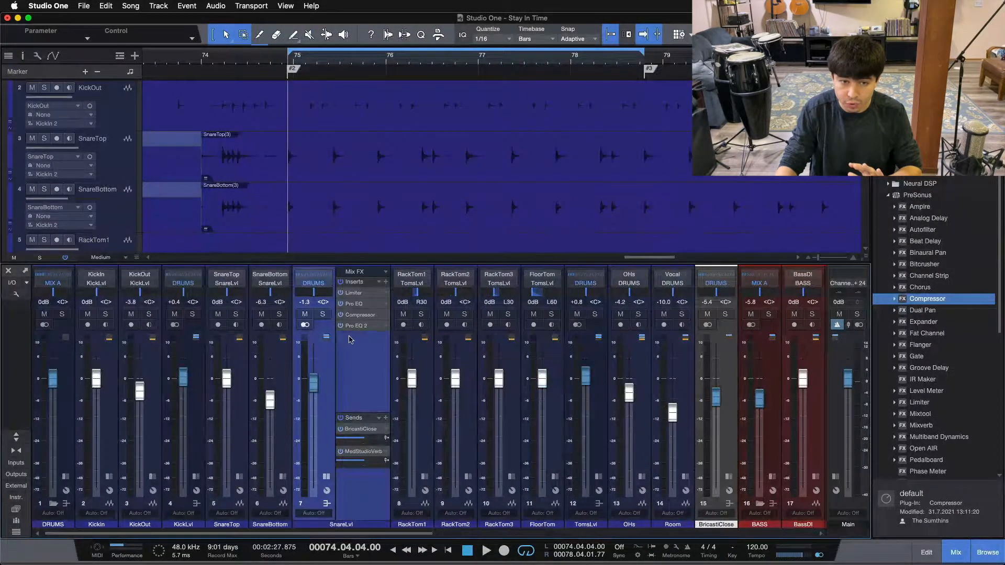
{"action": "left_click", "coordinate": [360, 315]}
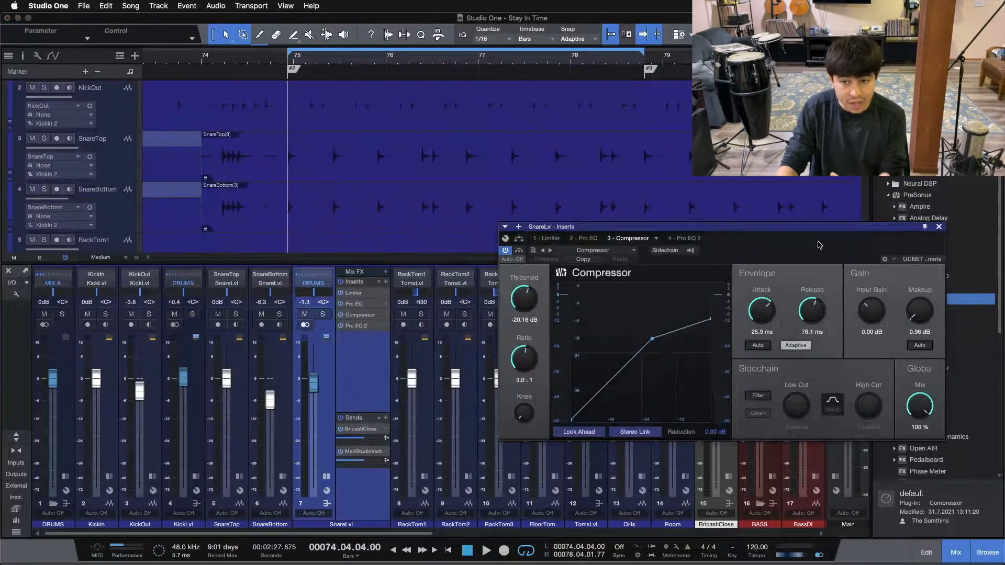
{"action": "left_click_drag", "start_coordinate": [819, 245], "coordinate": [759, 298]}
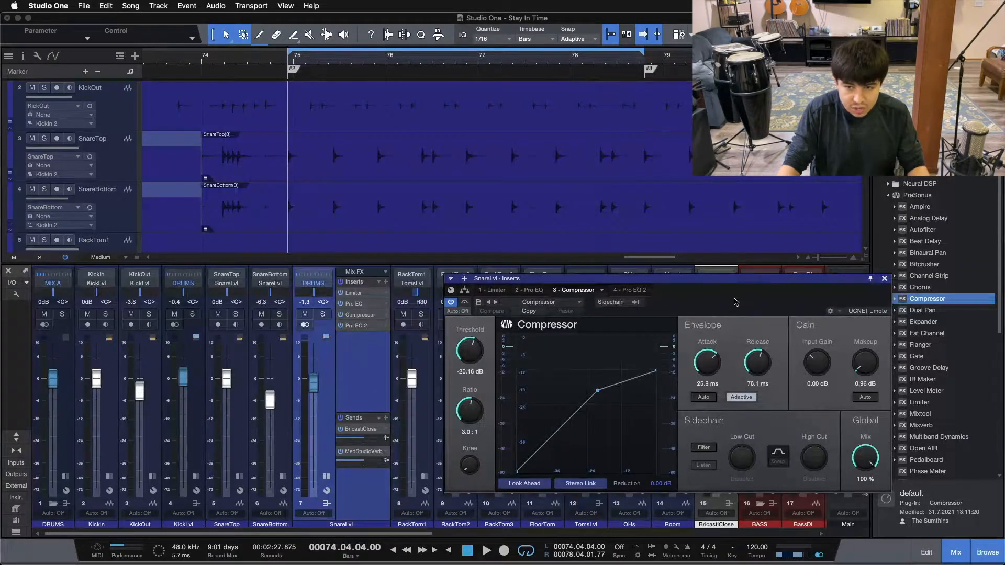
{"action": "left_click", "coordinate": [883, 279]}
{"action": "left_click", "coordinate": [325, 477]}
- Toggle the drum solos on and off again, and play the full mix from the loop start
{"action": "key", "text": "s"}
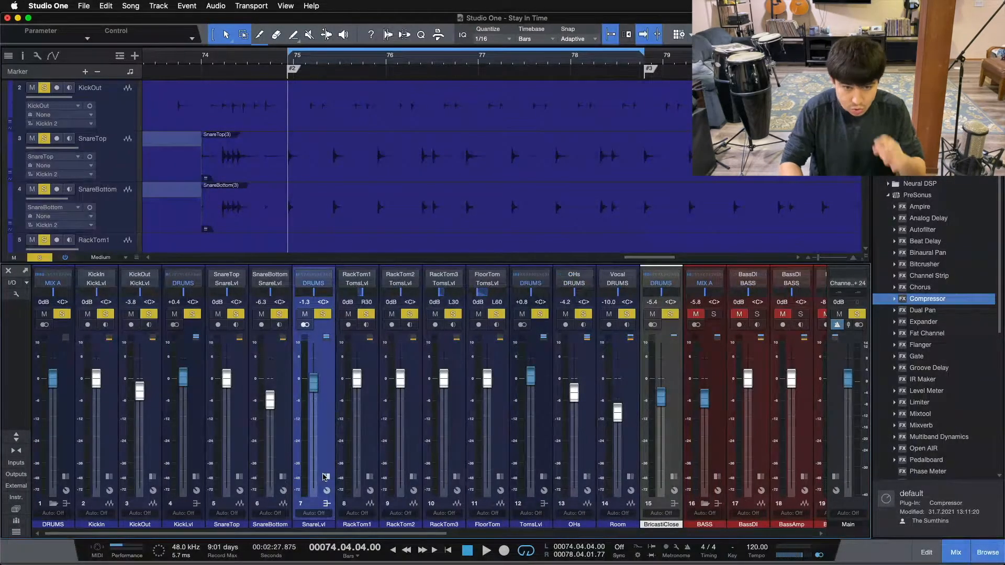
{"action": "key", "text": "s"}
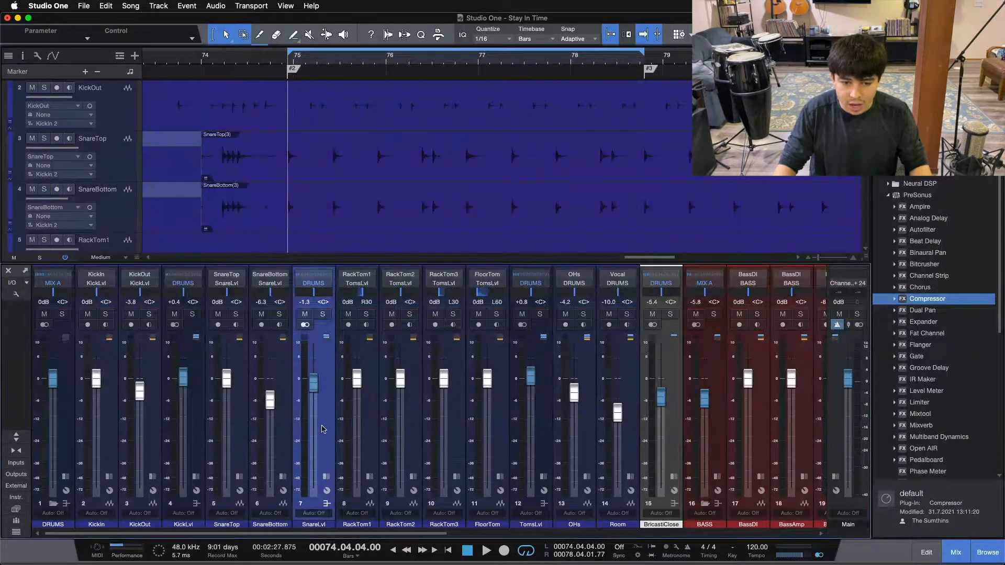
{"action": "key", "text": "space"}
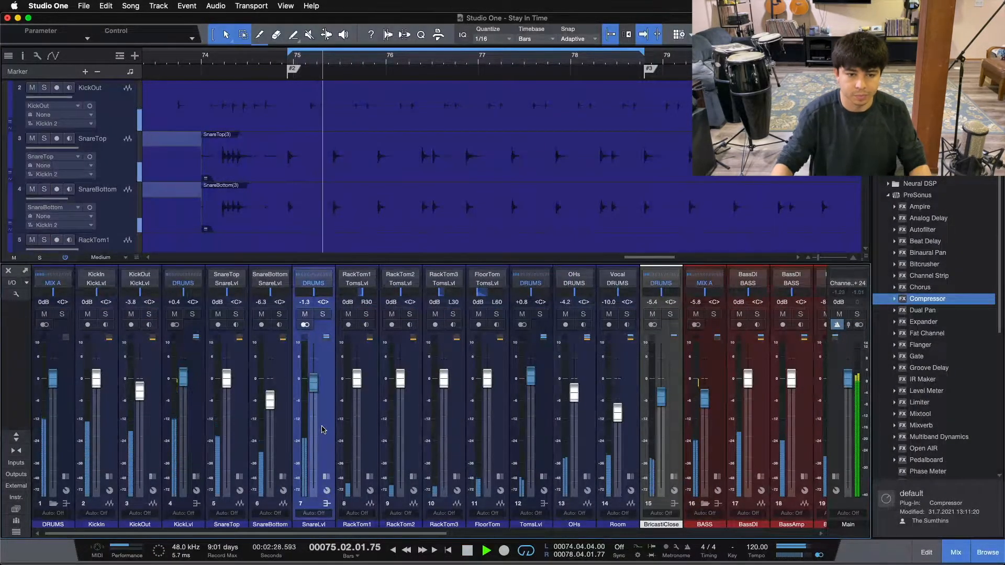
- Compare the full mix with SnareLvl's Compressor bypassed and active, leave it active, and stop playback
{"action": "left_click", "coordinate": [326, 477]}
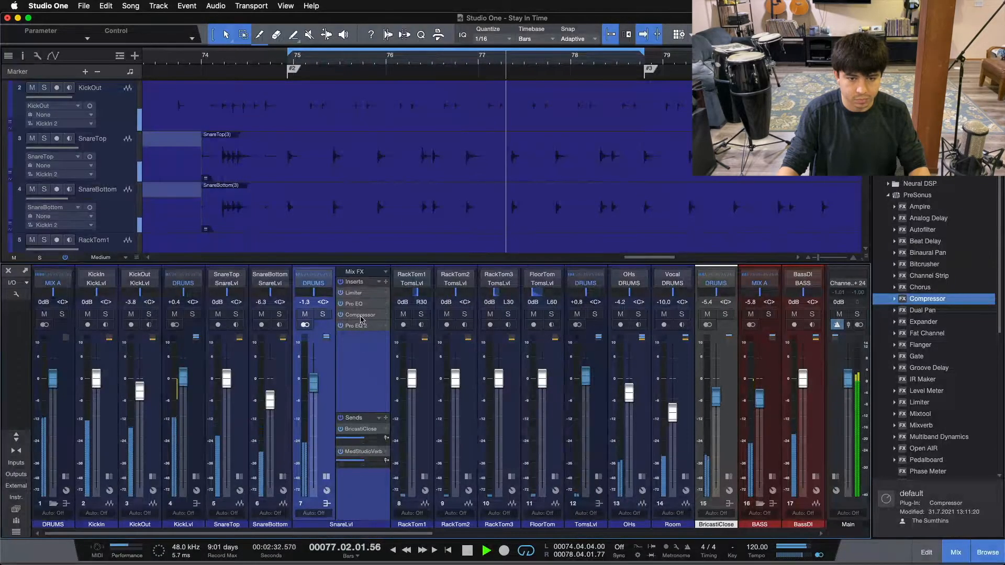
{"action": "left_click", "coordinate": [360, 316]}
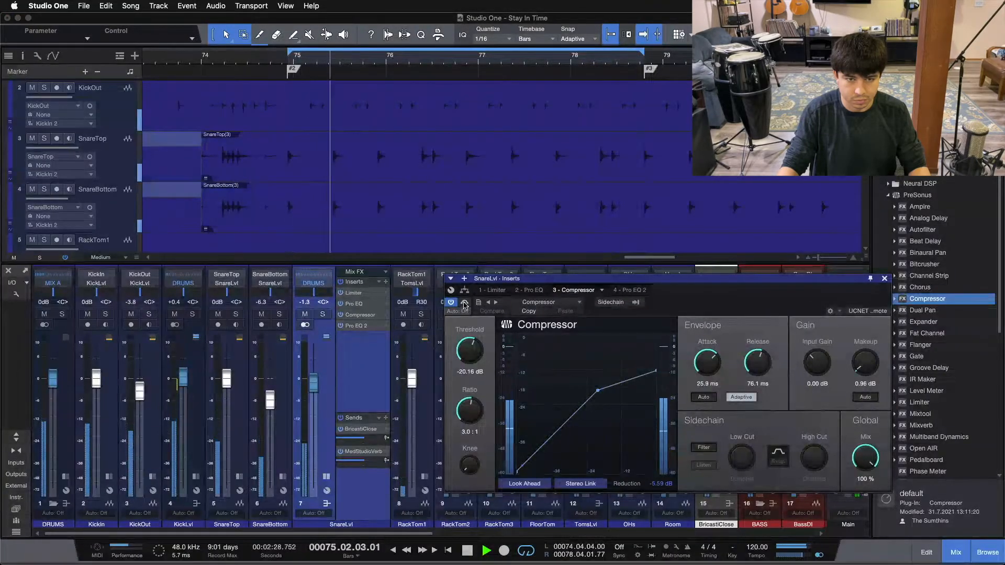
{"action": "left_click", "coordinate": [464, 303]}
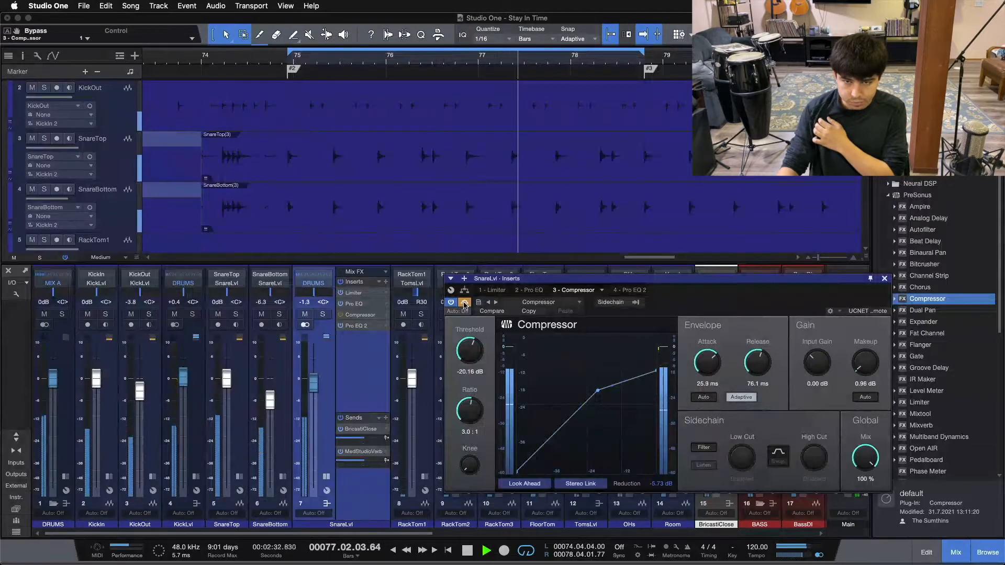
{"action": "left_click", "coordinate": [463, 303]}
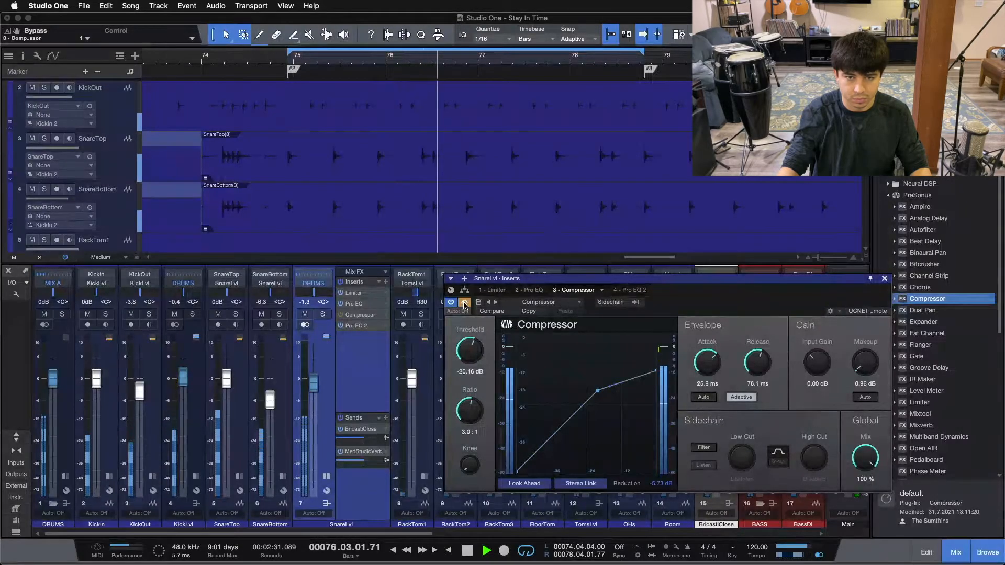
{"action": "left_click", "coordinate": [464, 304]}
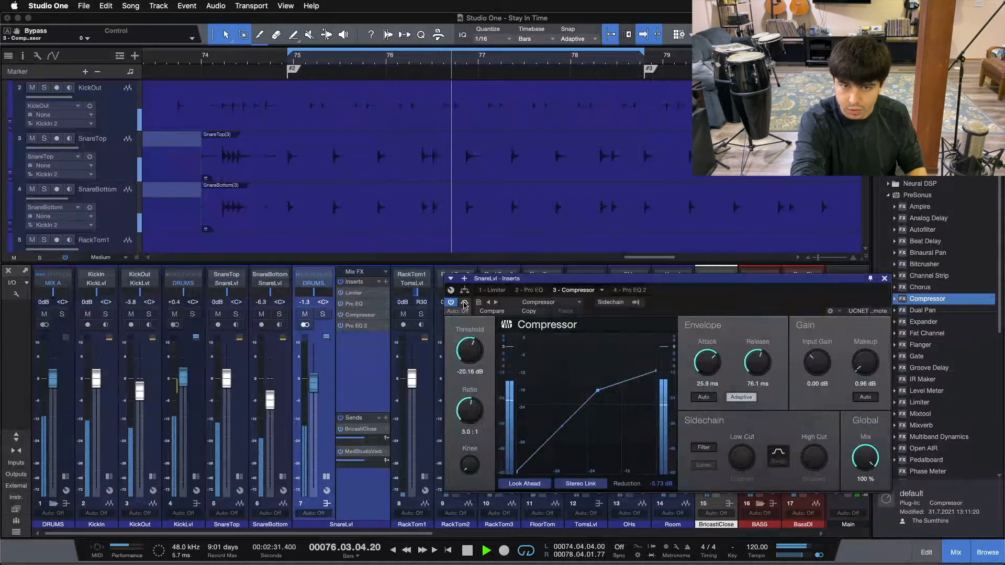
{"action": "key", "text": "space"}
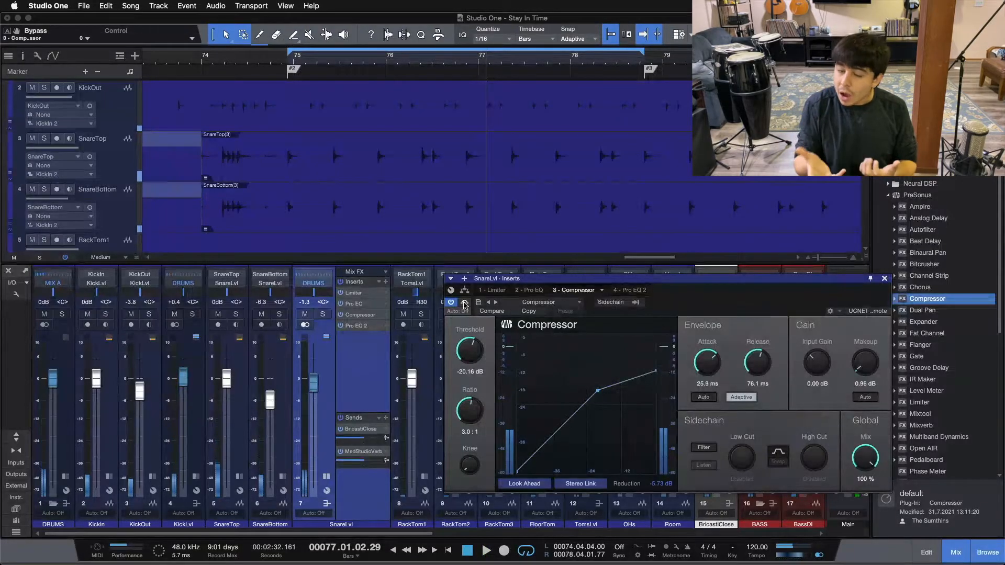